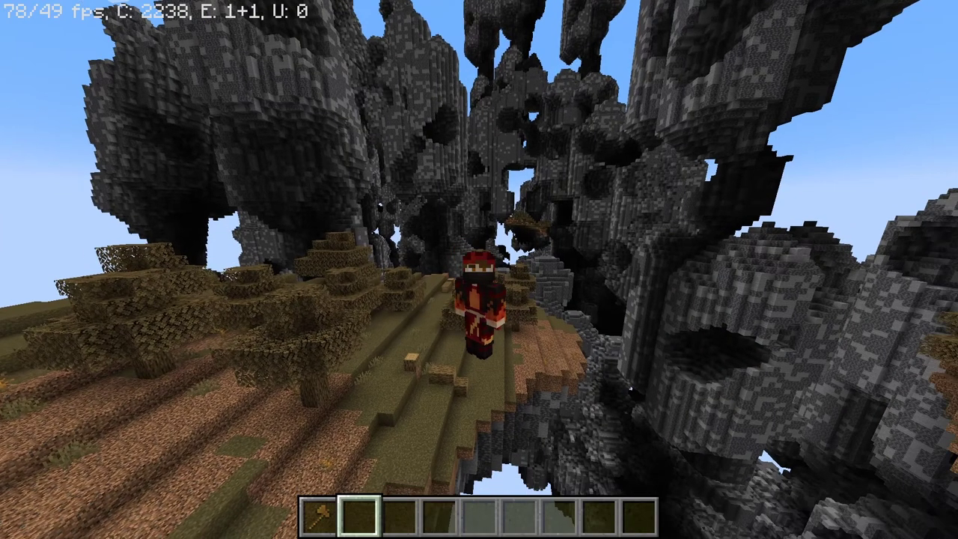
Switch to first-person view and fly around the badlands islands to examine their rock formations and terraced terrain
key("F5")
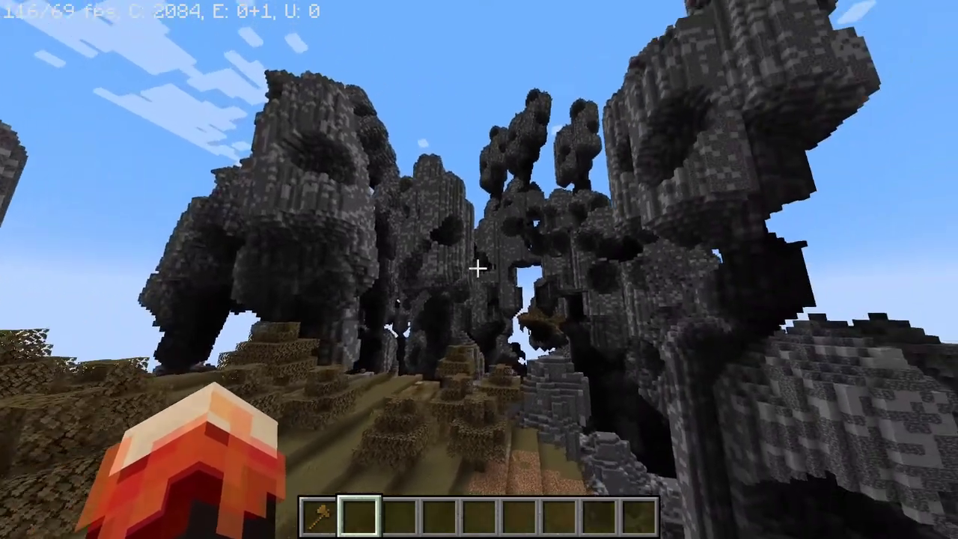
key("w")
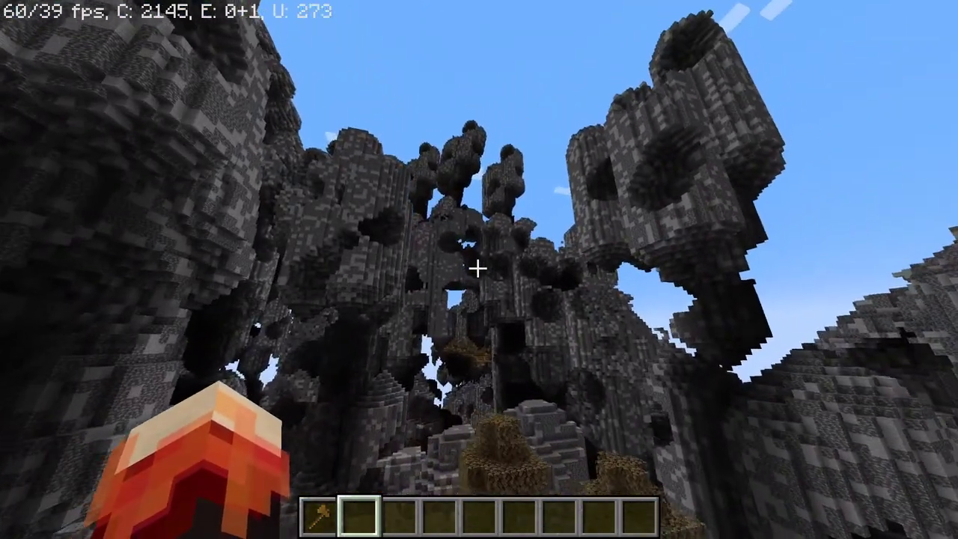
key("w")
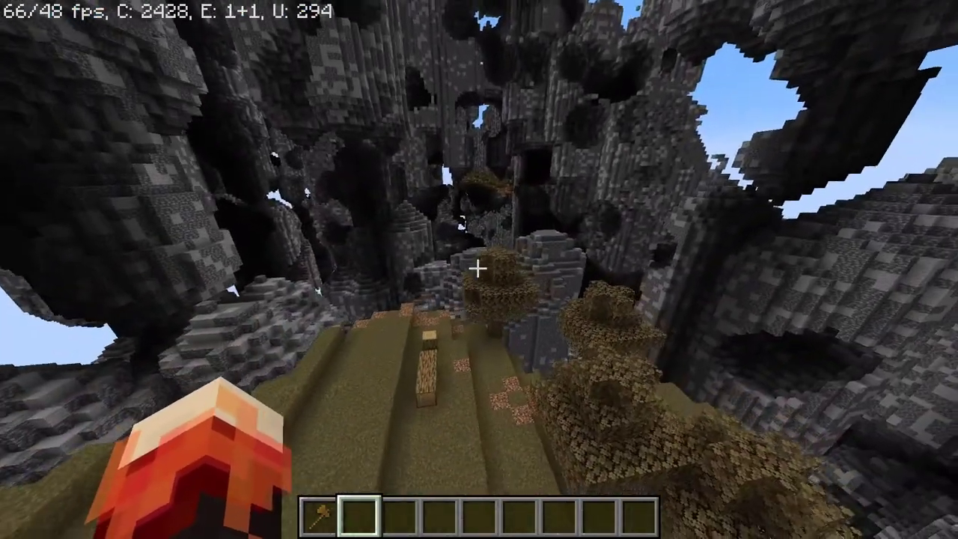
key("w")
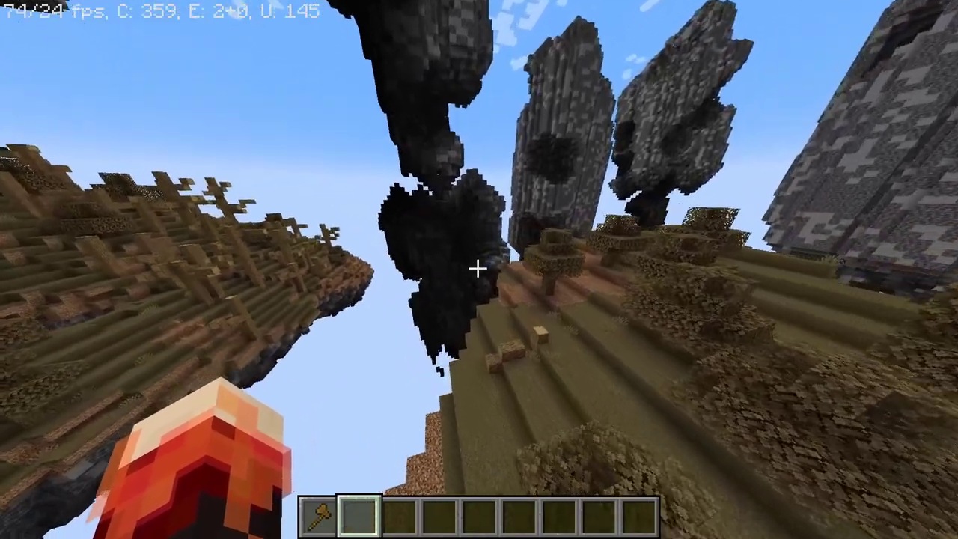
key("w")
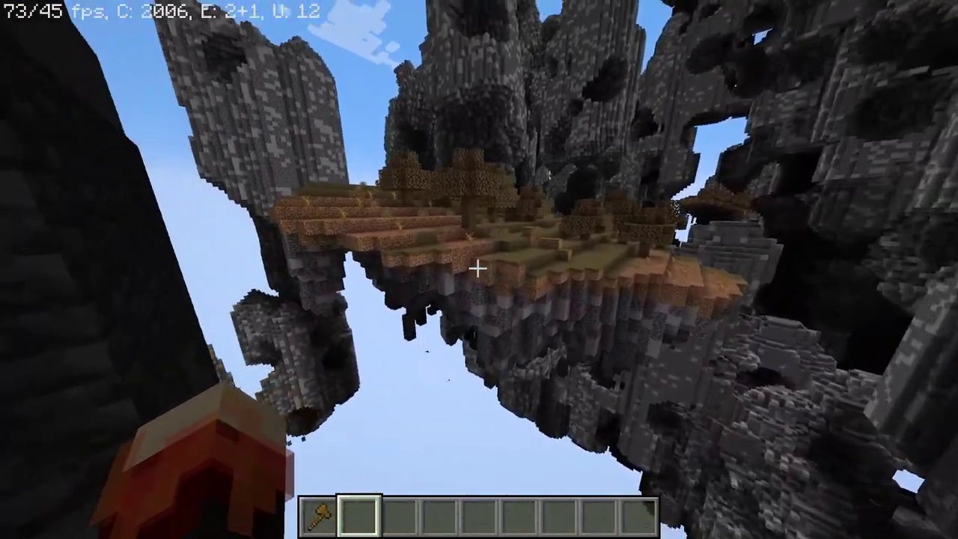
key("w")
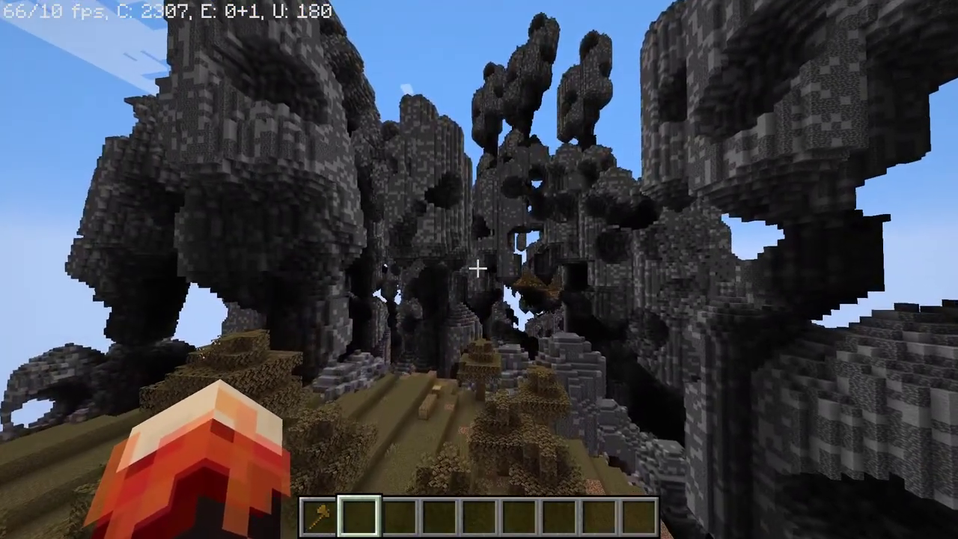
Teleport from the badlands to the hub and fly out into the open sky among its floating islands
key("slash")
key("Return")
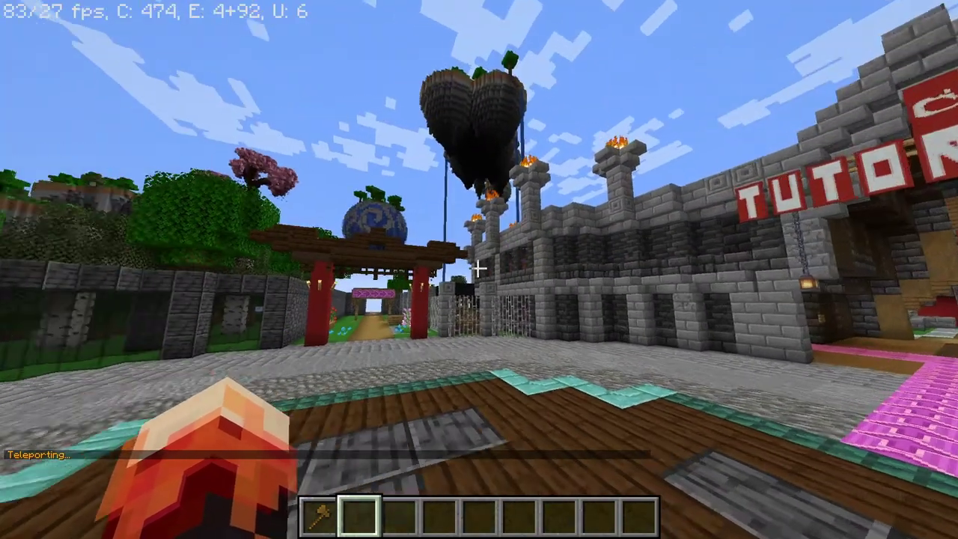
key("w")
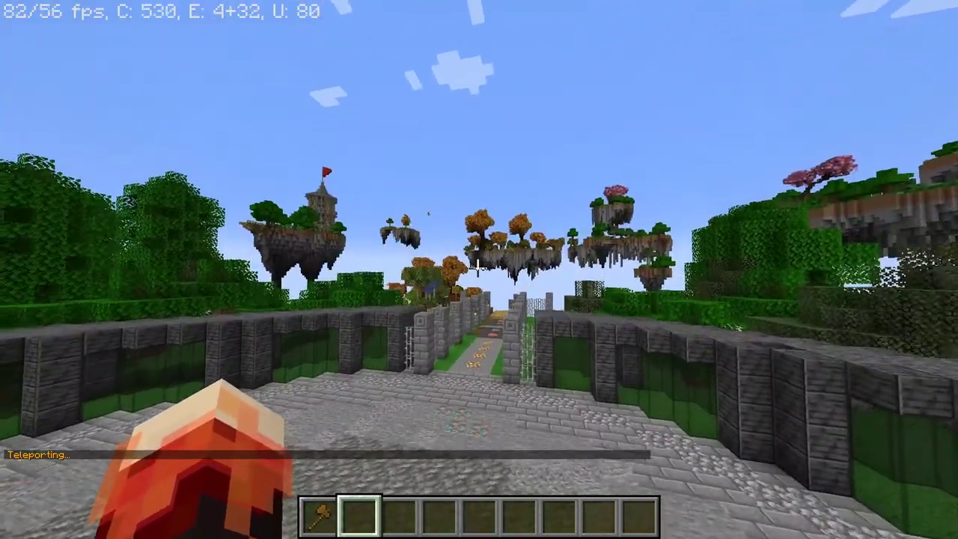
key("space")
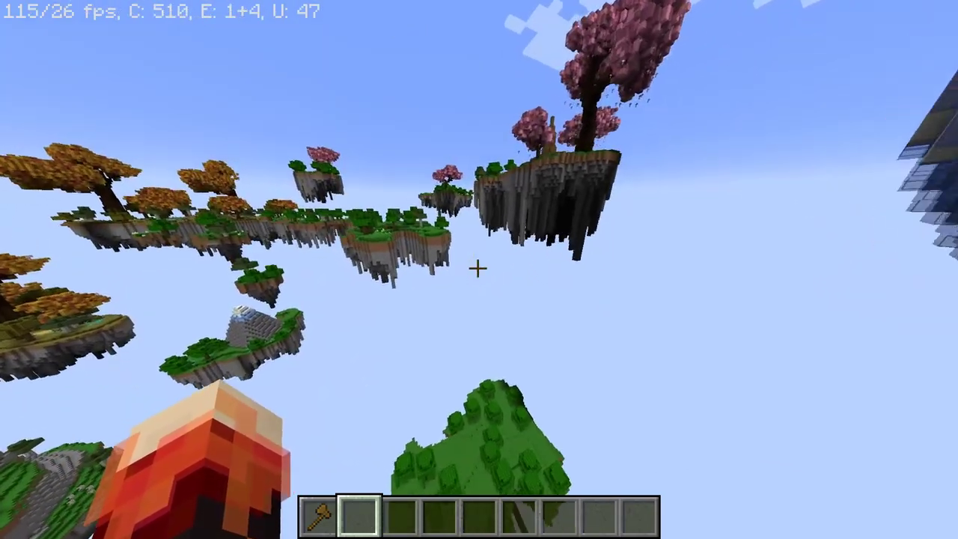
key("w")
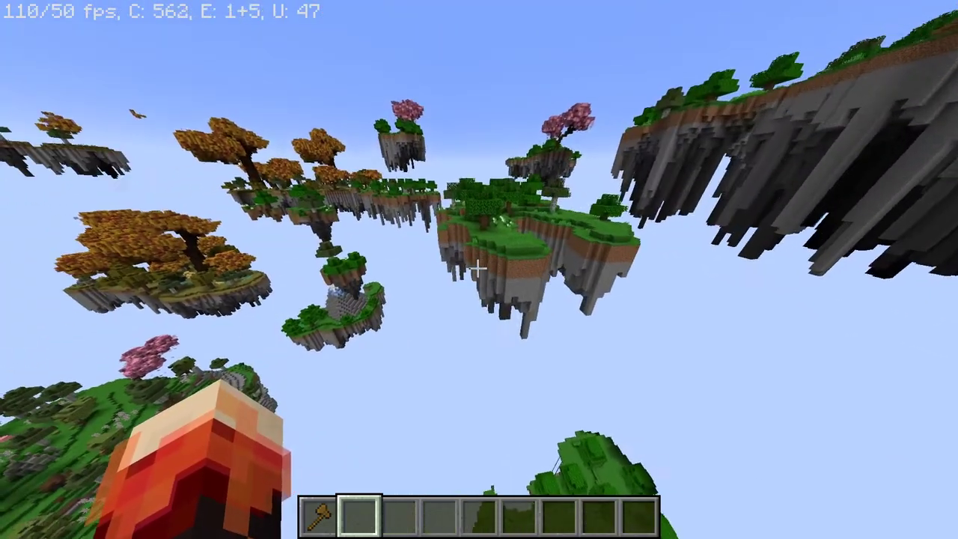
key("w")
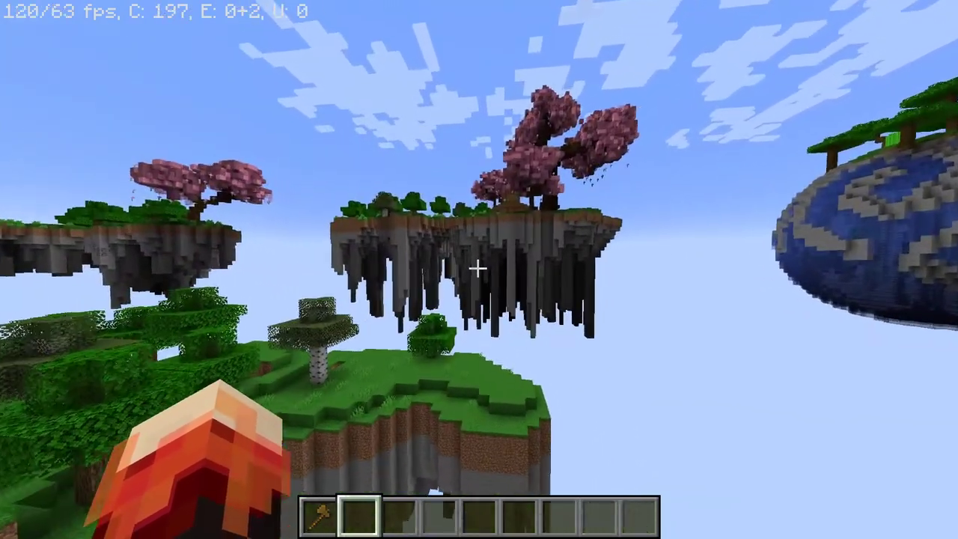
key("c")
key("w")
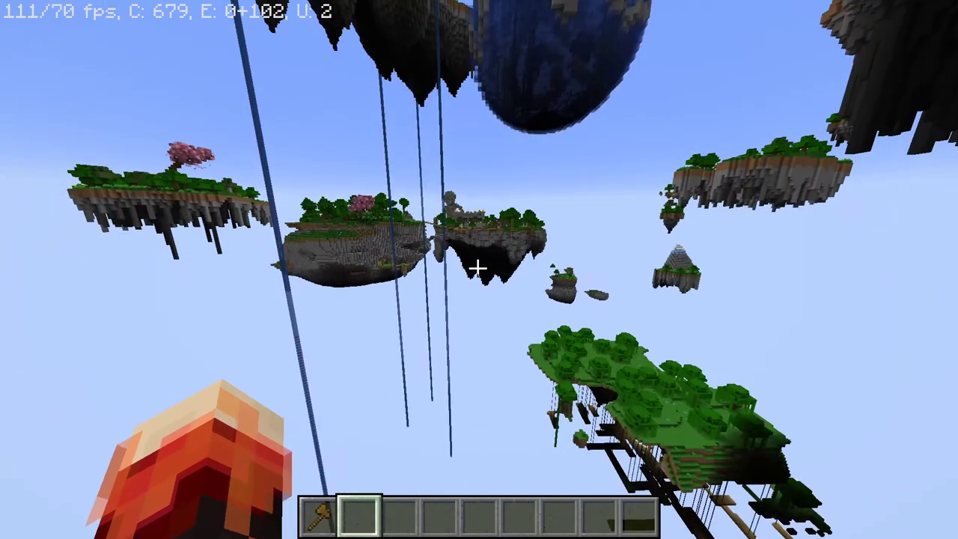
Place a glass block in mid-air with the /up command as the starting point of the build
key("slash")
type("uptime")
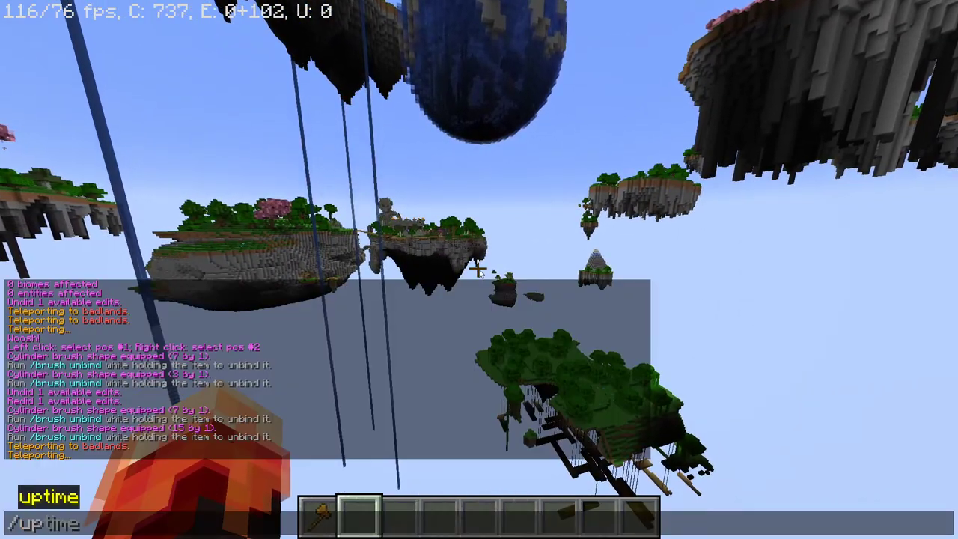
key("Return")
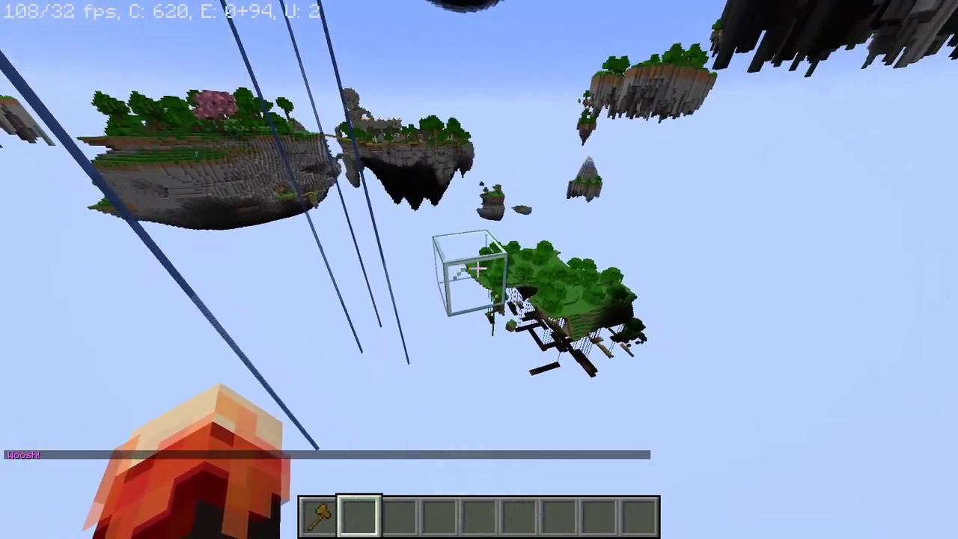
Remove the old wooden axe from the first hotbar slot and get a fresh one with the //wand command
key("e")
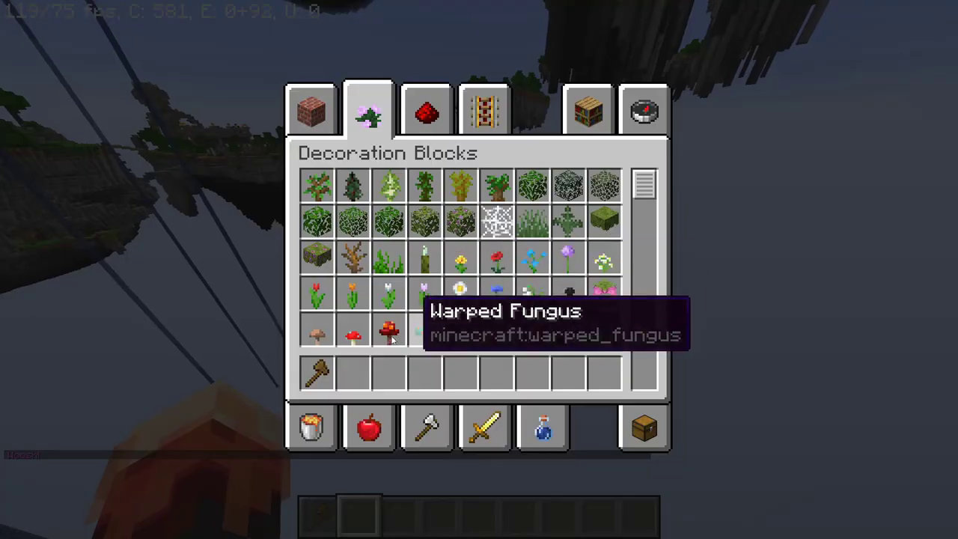
key("e")
key("1")
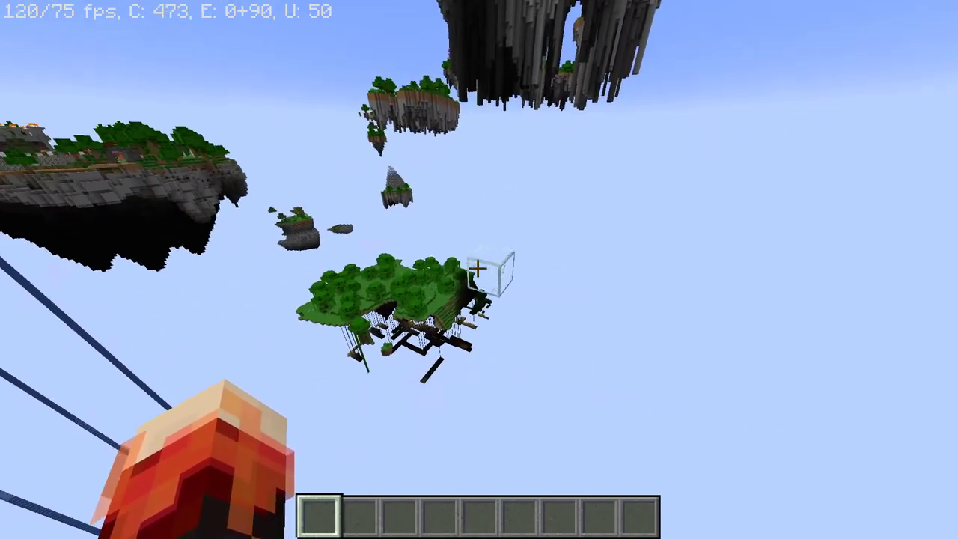
type("//br")
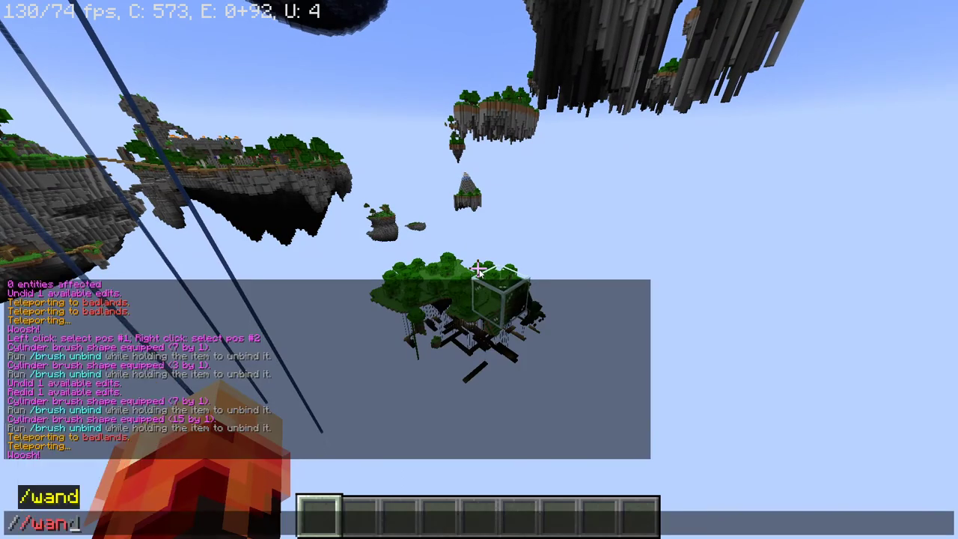
type("nd")
key("Return")
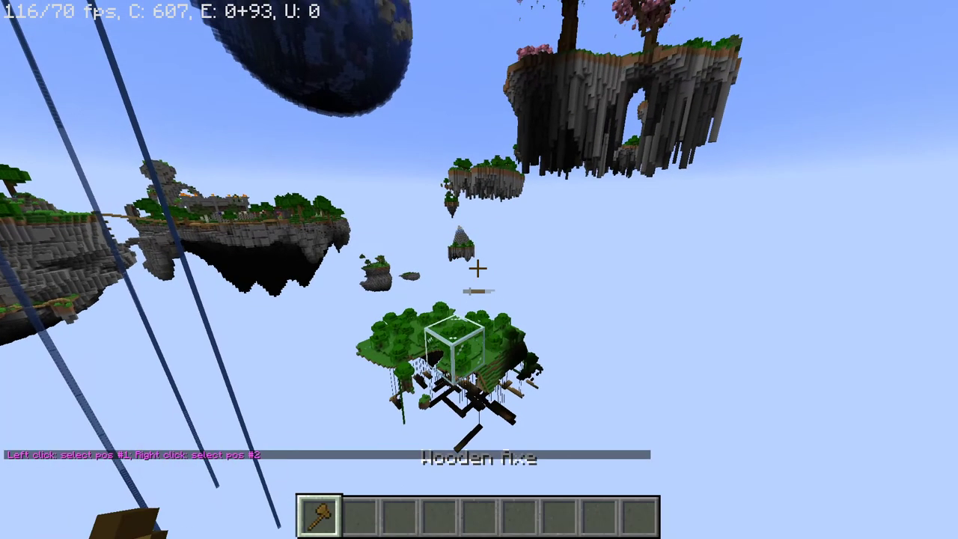
key("t")
key("Up")
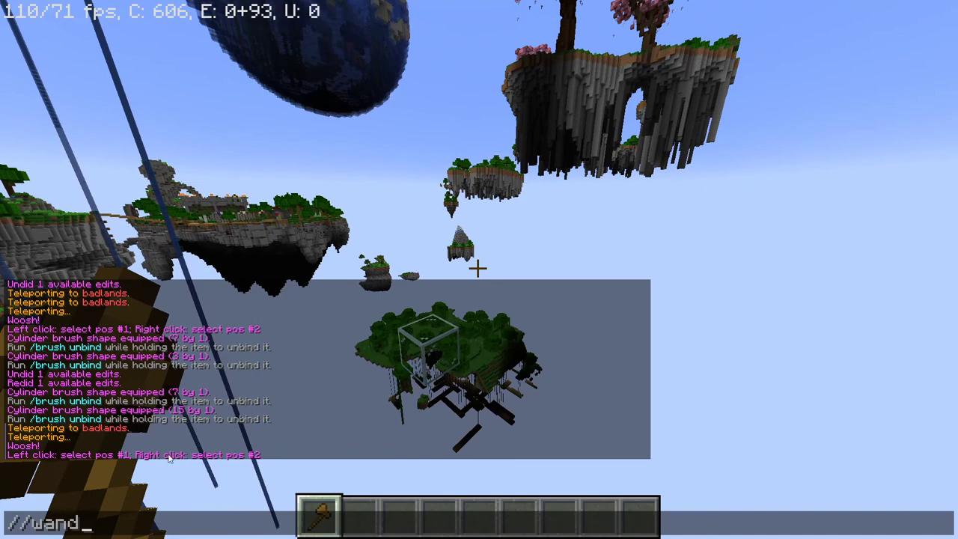
key("Escape")
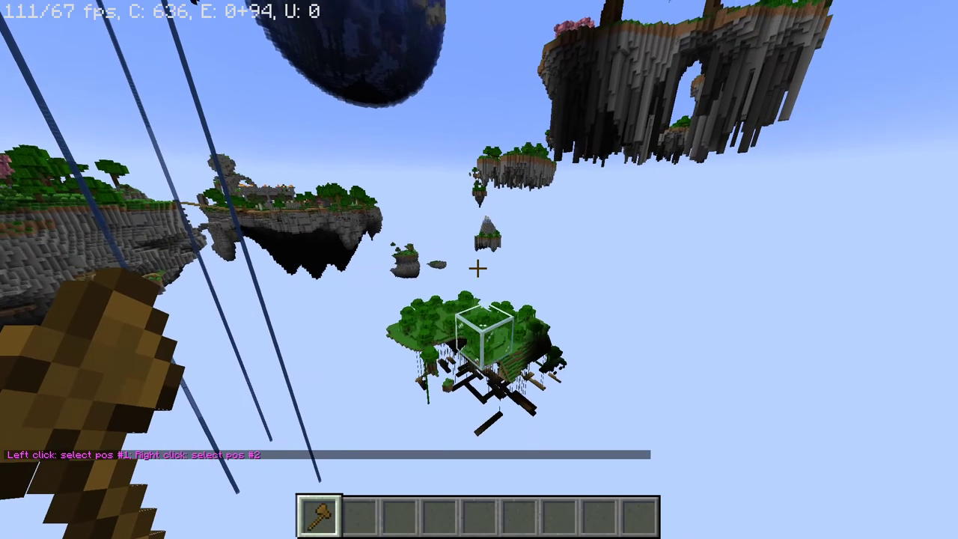
scroll(477, 267, "down", 1)
scroll(478, 268, "up", 1)
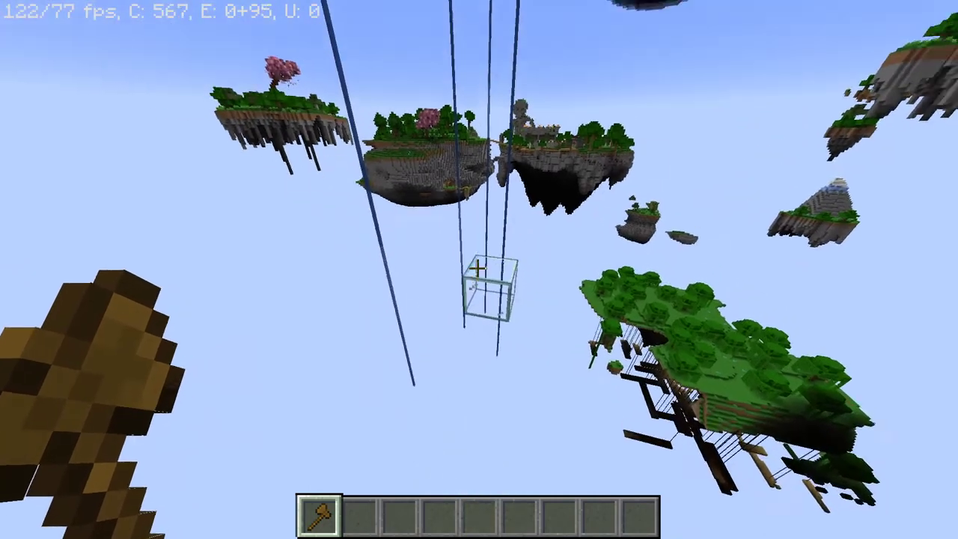
Bind a dirt cylinder brush of radius 7 to the wooden axe with "//brush cyl dirt 7" and stamp one disc at the glass block
type("//brush ")
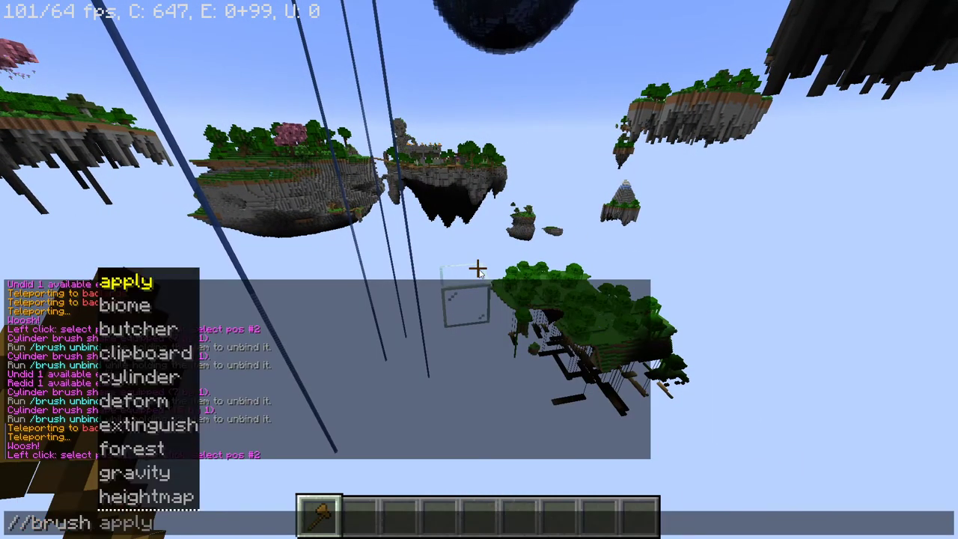
type("cyl dirt 7")
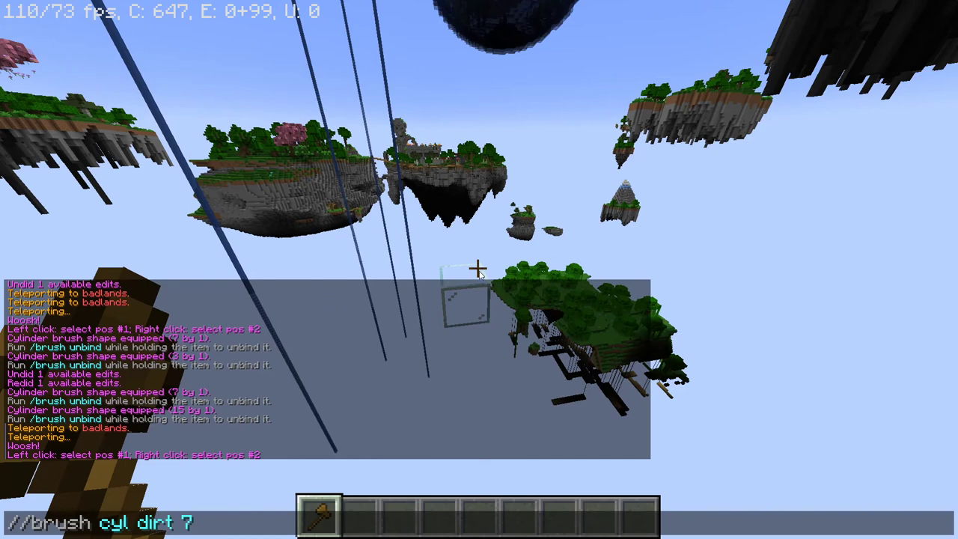
key("Return")
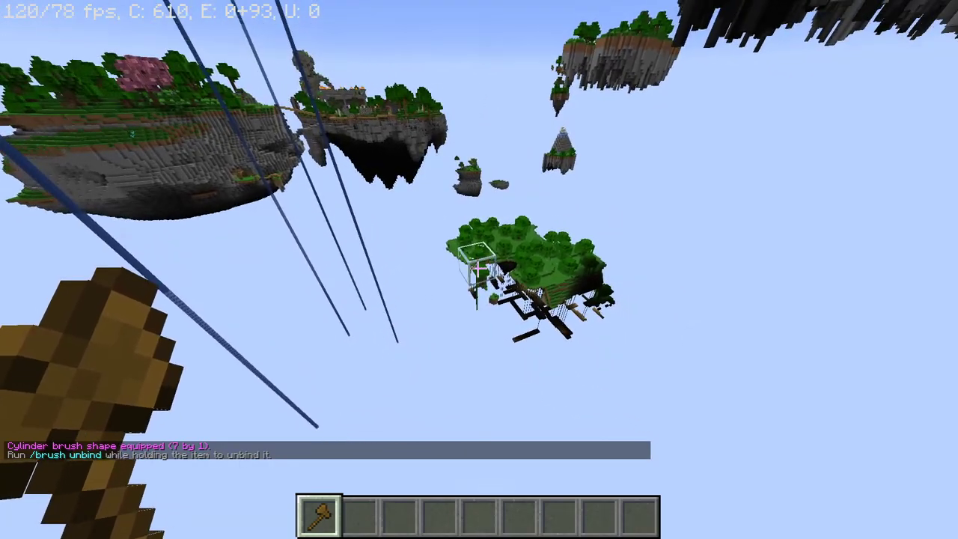
right_click(477, 267)
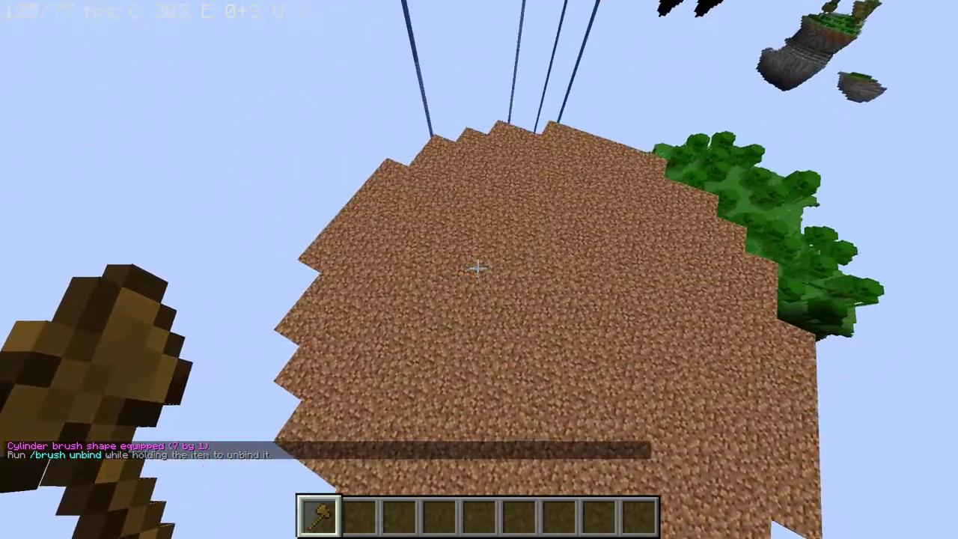
Fly around the first dirt disc and examine its size and shape from above and from the side
scroll(477, 268, "down", 1)
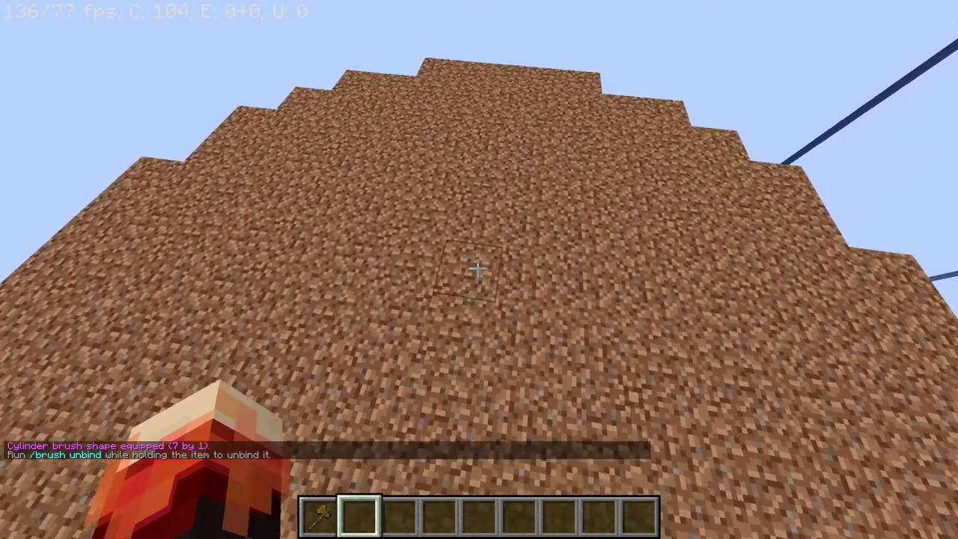
key("space")
scroll(477, 268, "up", 2)
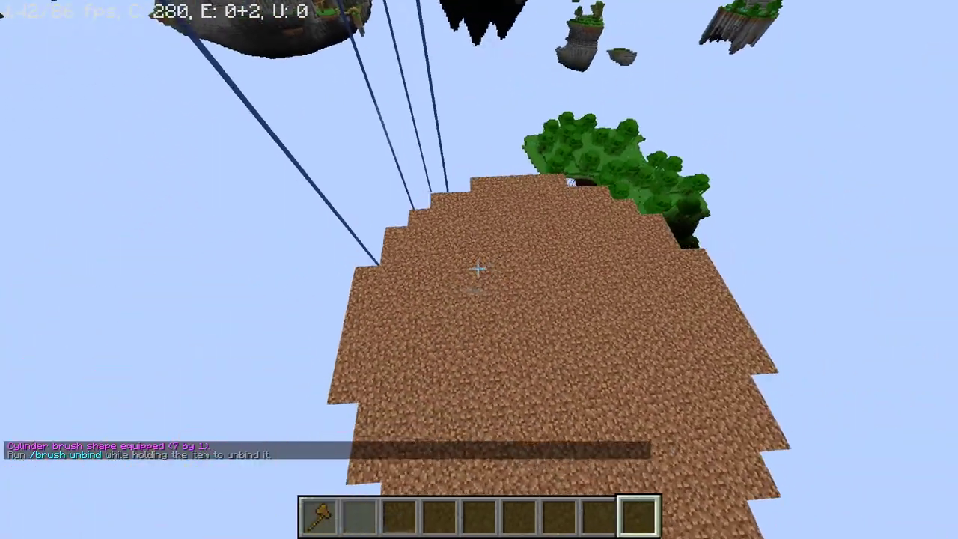
scroll(478, 268, "down", 1)
key("s")
key("a")
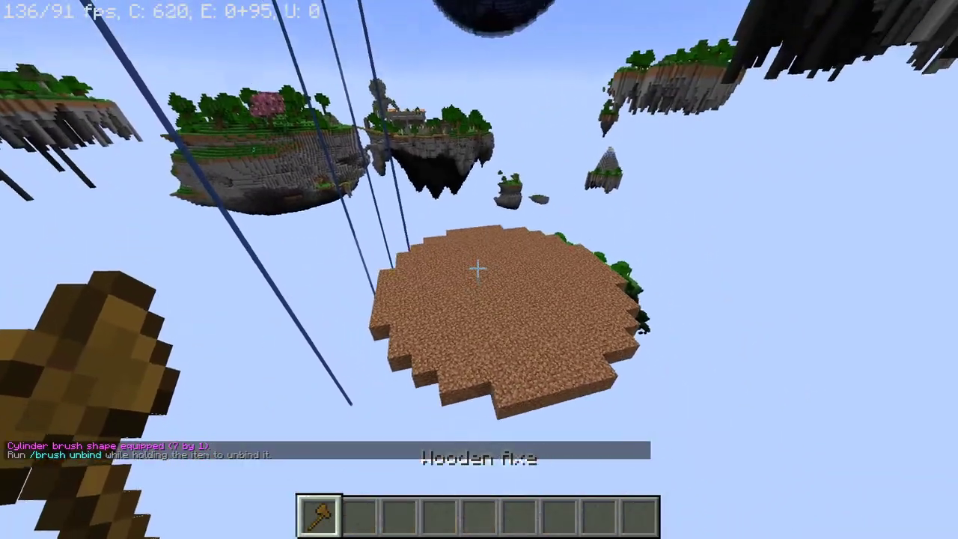
key("shift")
key("d")
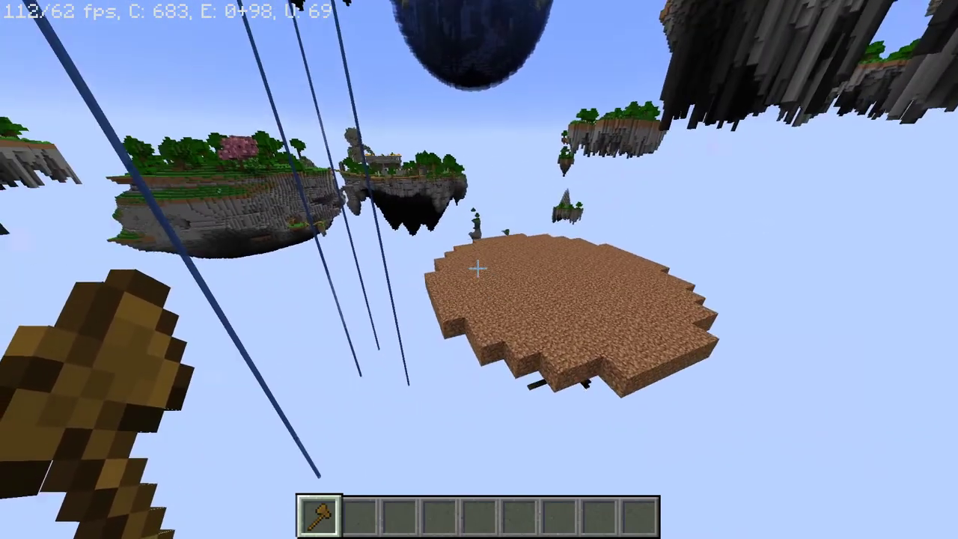
key("space")
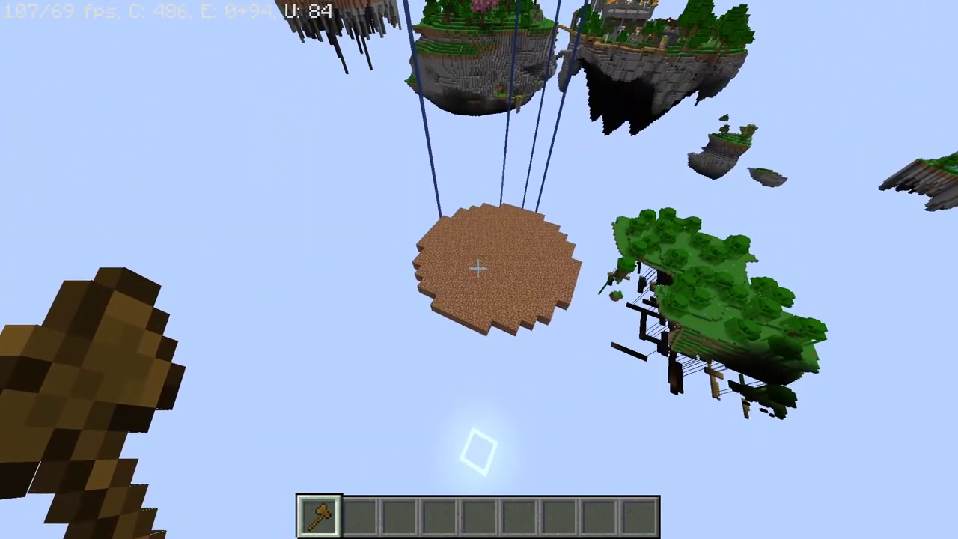
Stamp overlapping radius 7 dirt discs around the first one to spread it into a wide, irregular island base
key("w")
right_click(477, 268)
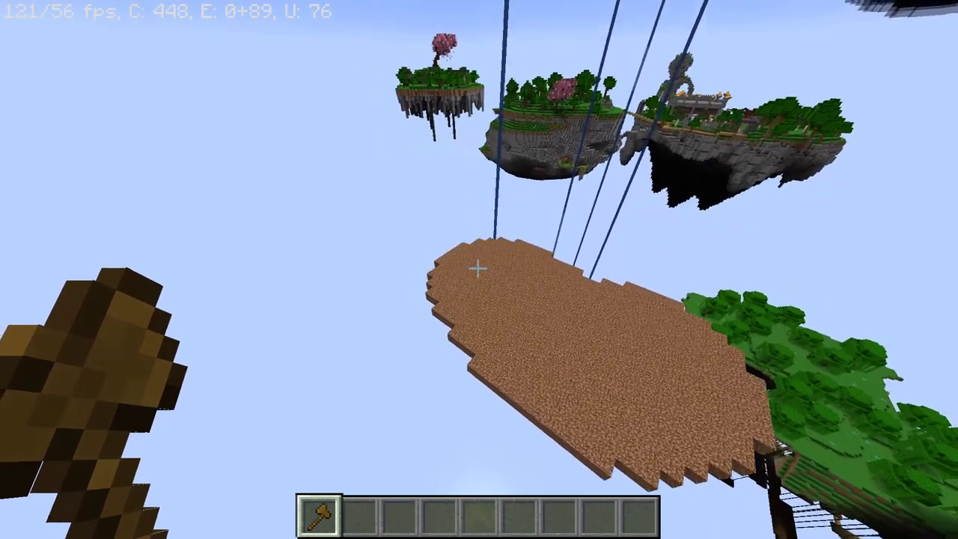
right_click(477, 268)
right_click(478, 268)
right_click(478, 267)
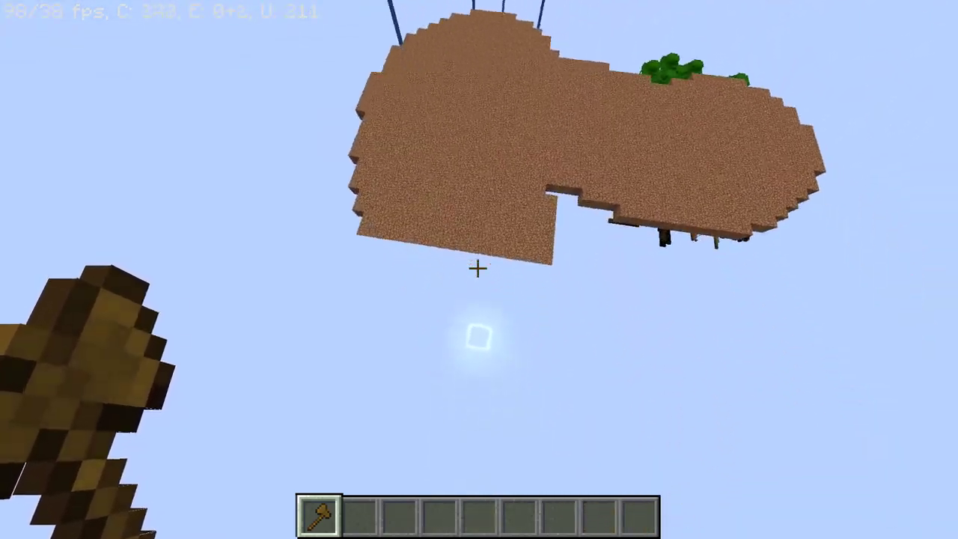
right_click(477, 268)
right_click(478, 268)
right_click(477, 268)
right_click(478, 268)
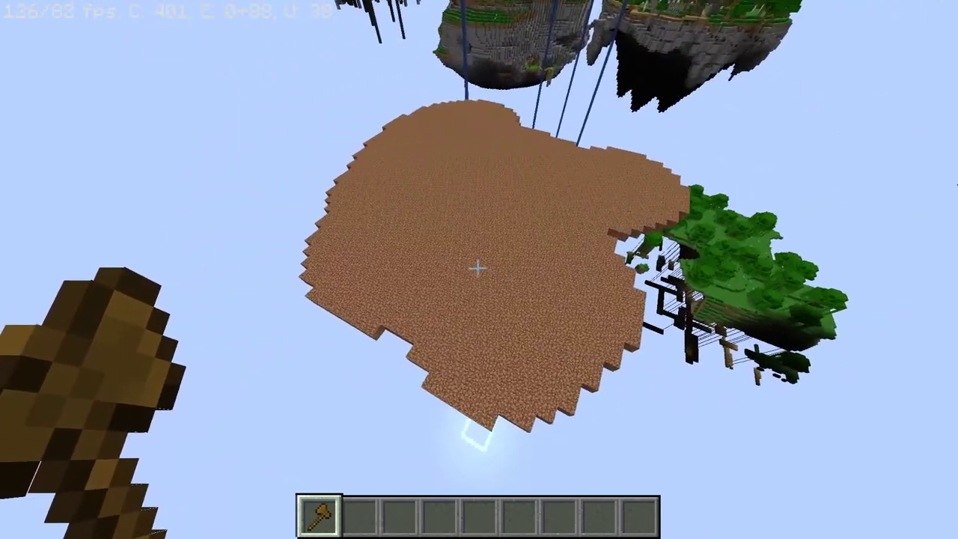
Change the axe's brush to a radius 3 dirt cylinder with "//brush cyl dirt 3" and fly to the island base's edge
type("t//brush cyl dirt 7")
key("BackSpace")
type("3")
key("Return")
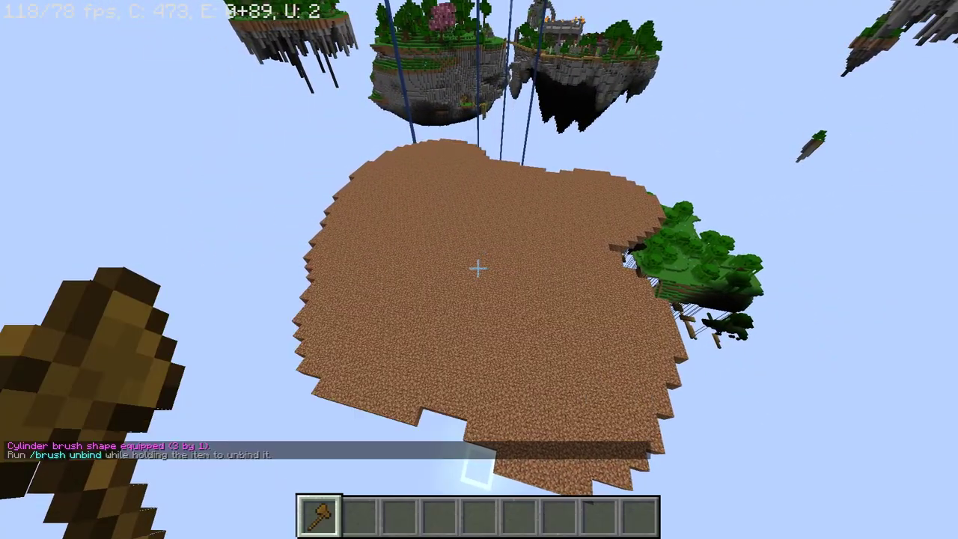
key("s")
key("a")
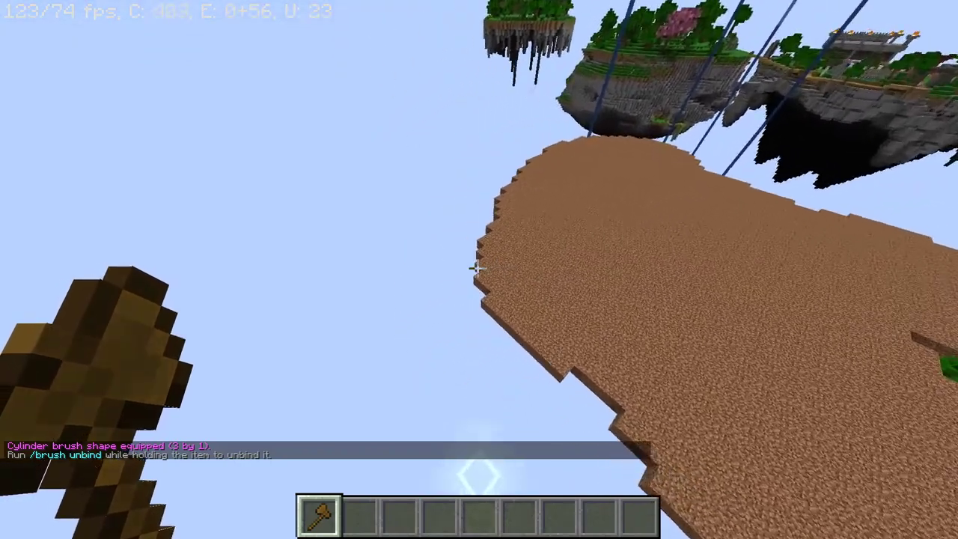
Stamp radius 3 dirt discs outward from the island base's edge to form narrow, curved arms and fill irregular areas
right_click(479, 268)
right_click(479, 268)
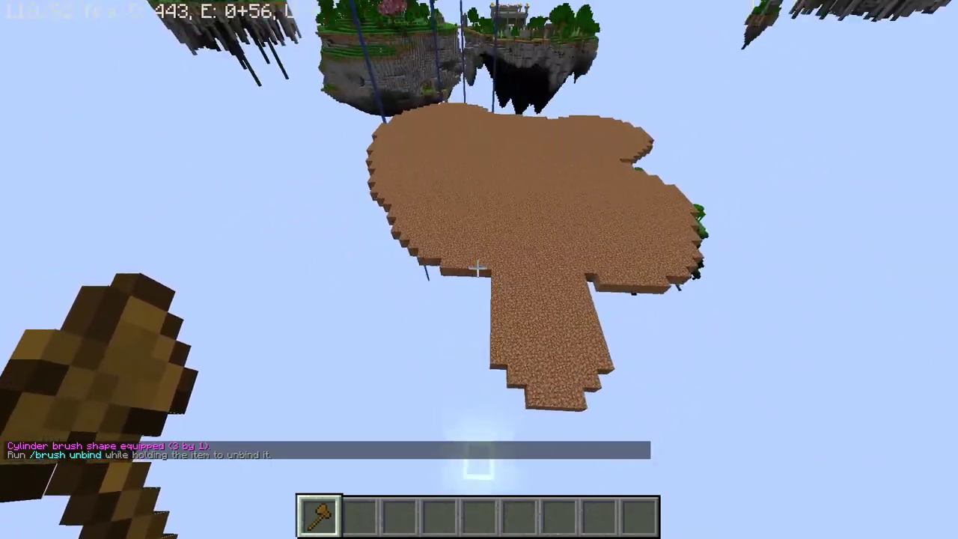
right_click(477, 267)
right_click(477, 268)
right_click(477, 268)
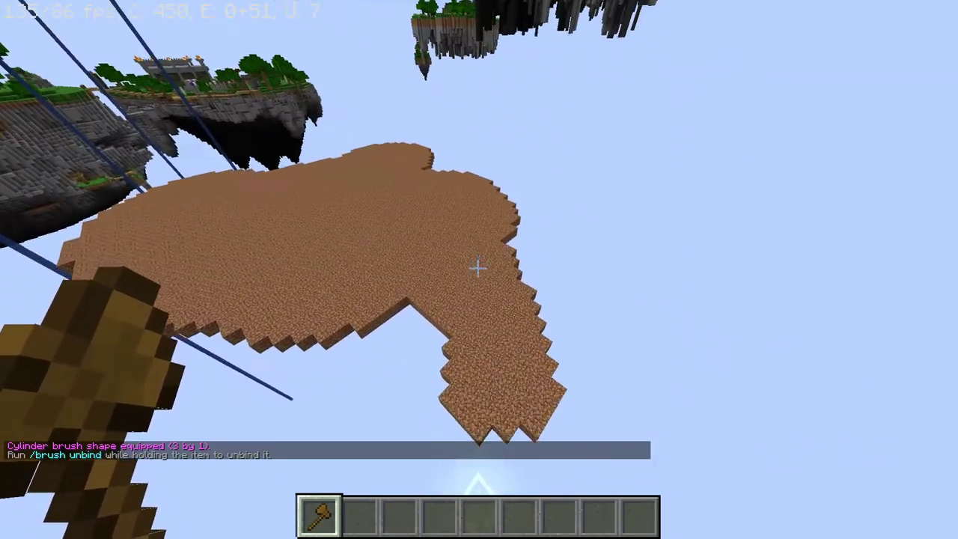
right_click(478, 268)
right_click(477, 268)
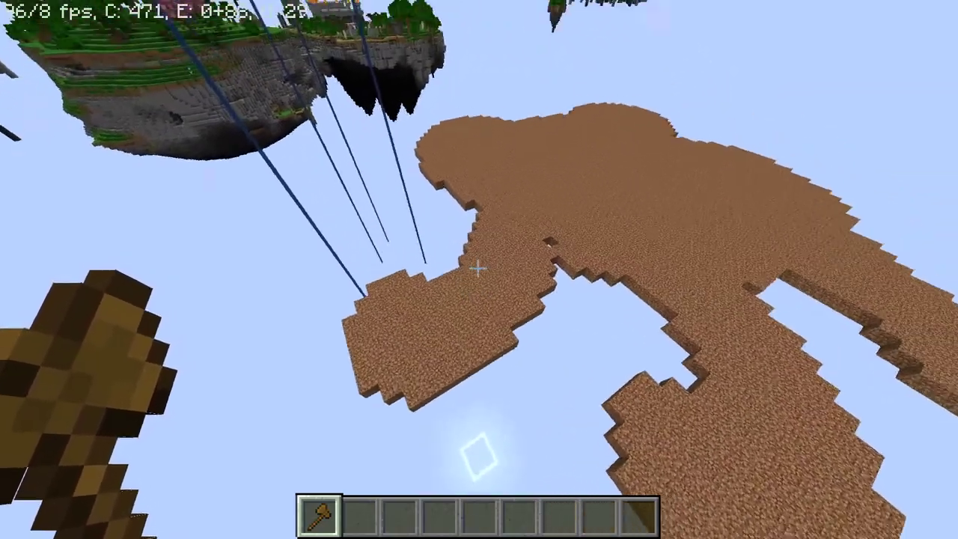
key("2")
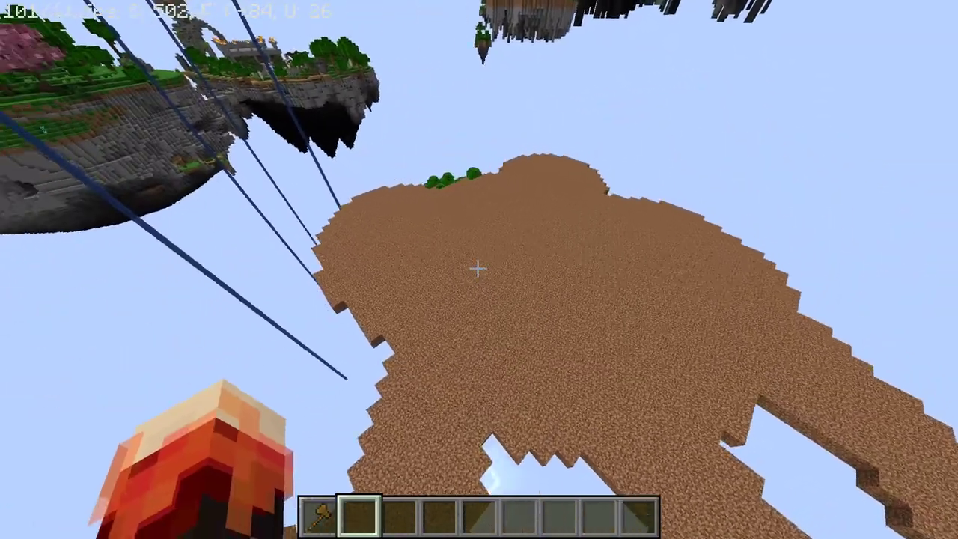
key("1")
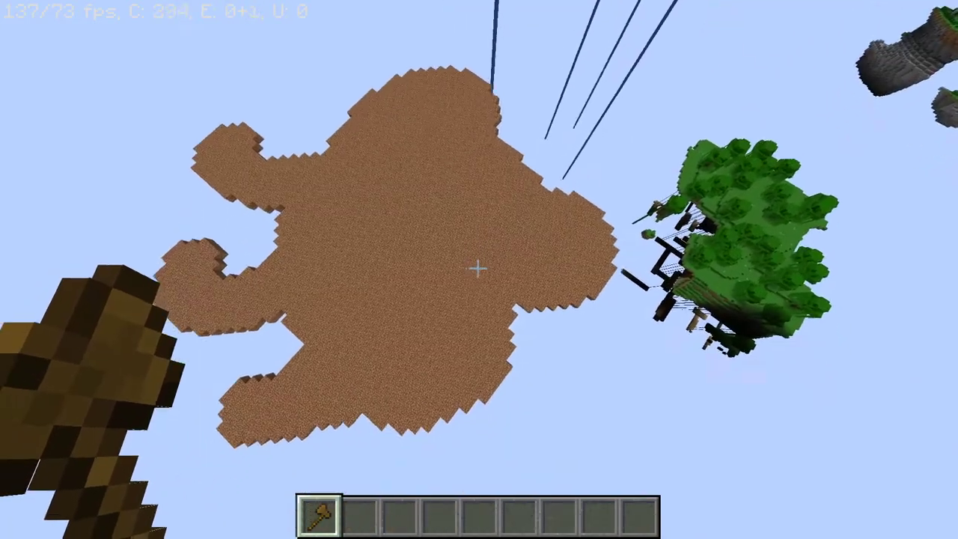
key("2")
key("1")
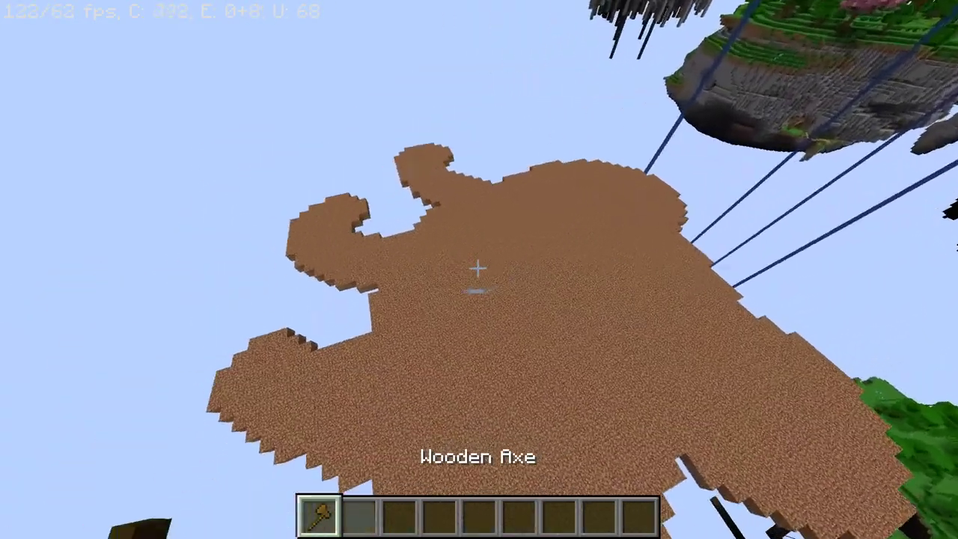
Bind a large oak forest brush of radius 20 and density 5 to the wooden axe with "//brush forest cyl 20 5 largeoak"
type("//brush")
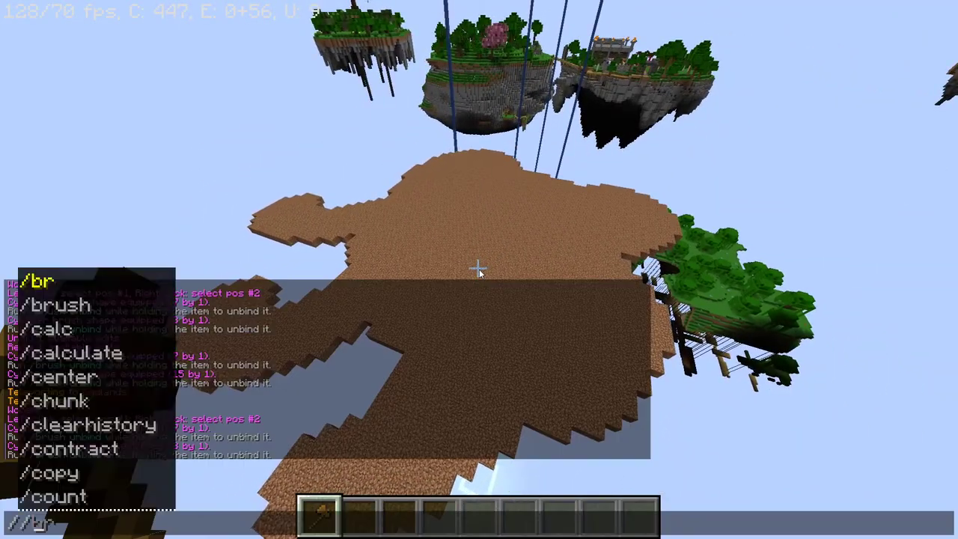
key("Tab")
key("BackSpace")
key("BackSpace")
key("BackSpace")
key("BackSpace")
key("BackSpace")
type("forest ")
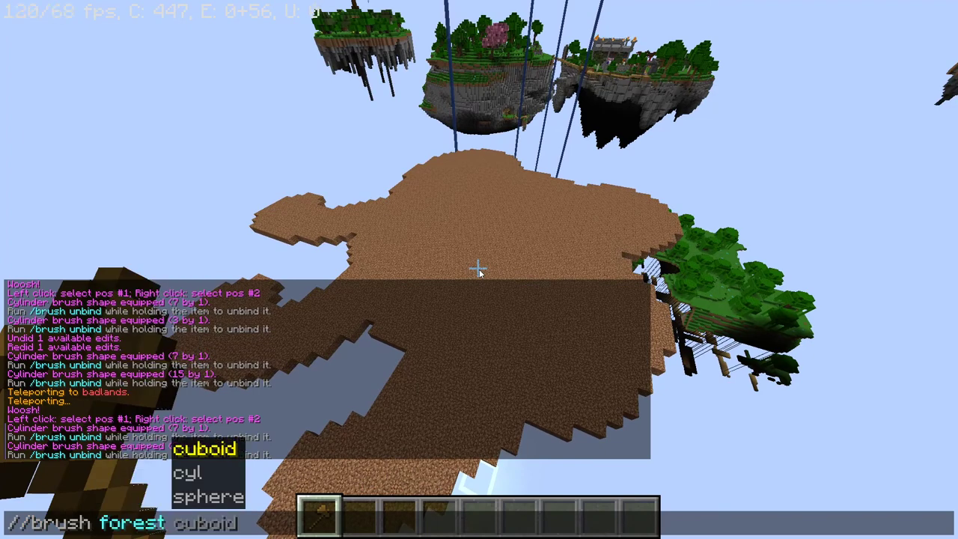
type("cyl ")
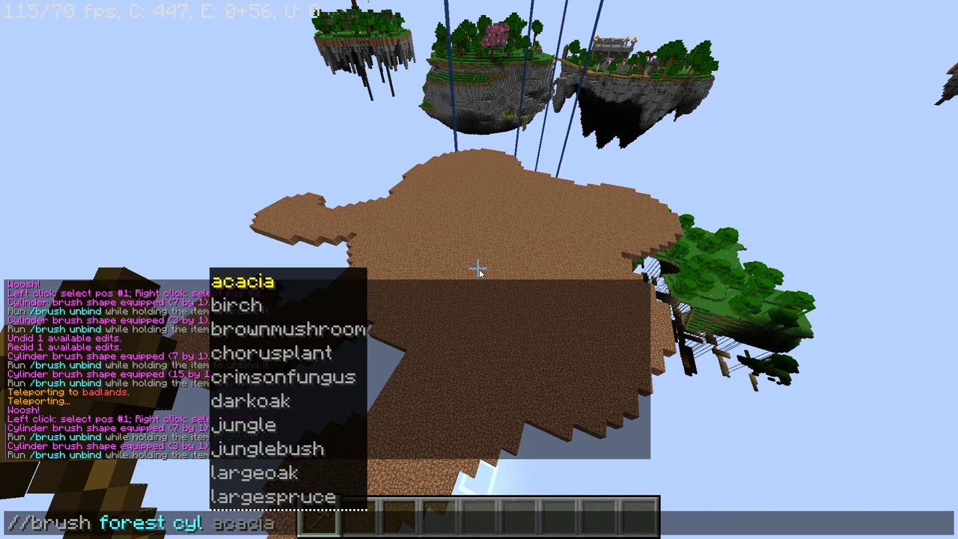
type("5 5")
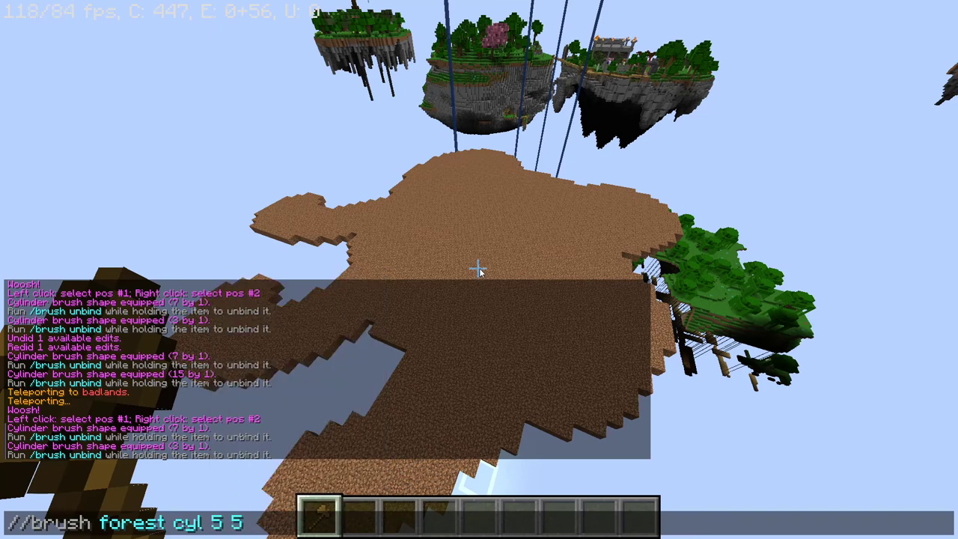
key("BackSpace")
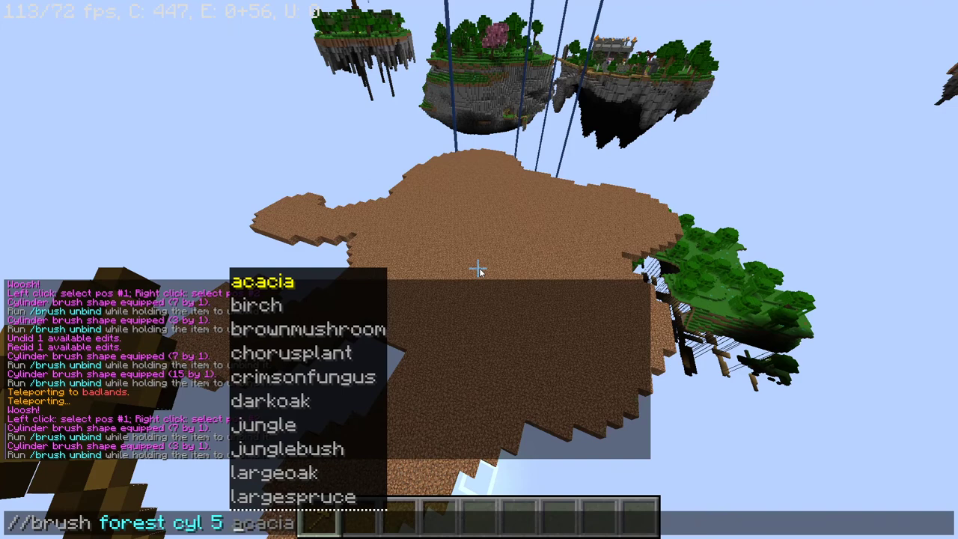
key("BackSpace")
key("BackSpace")
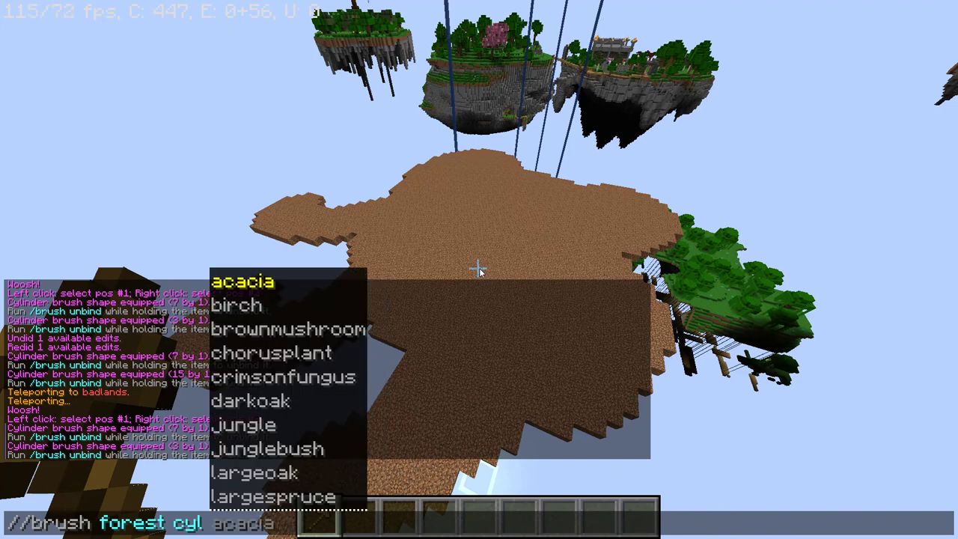
type("20 5")
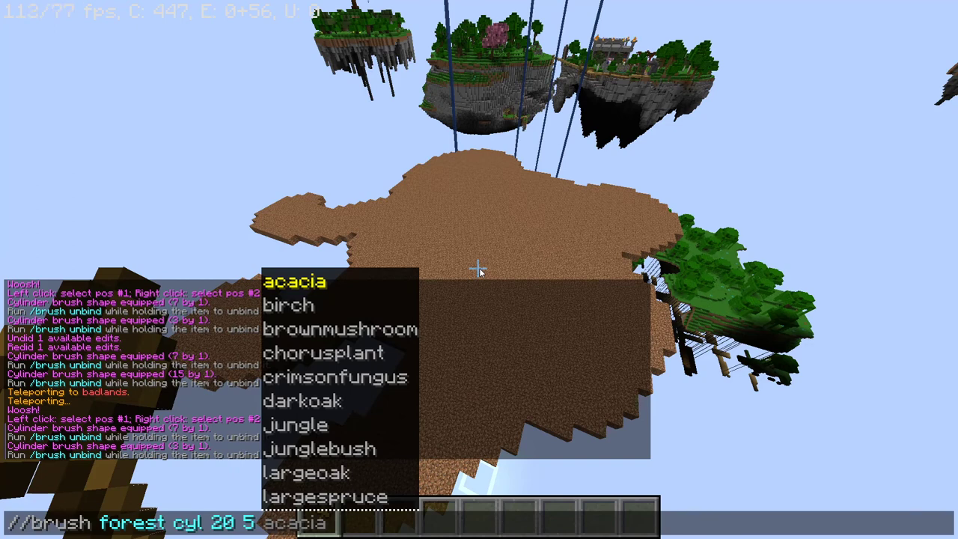
type("largeoak")
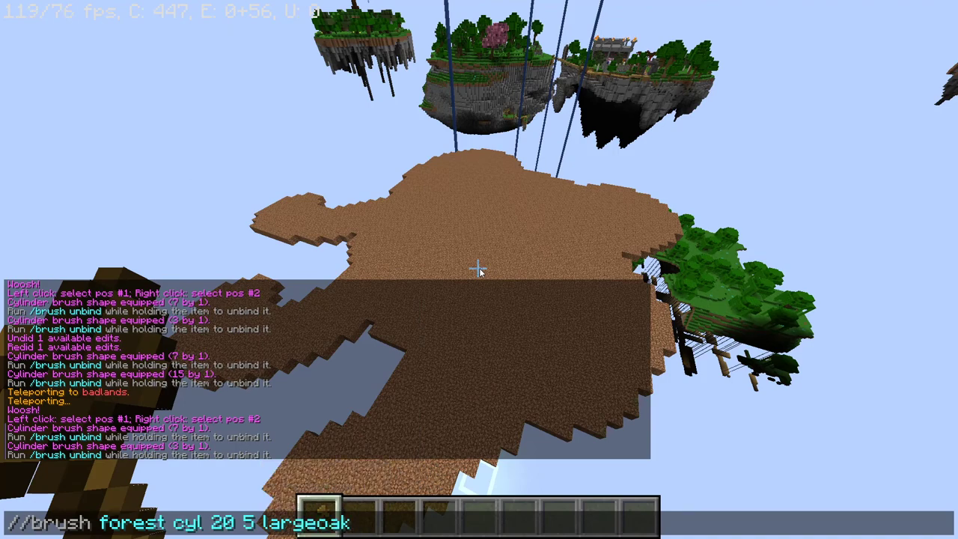
key("Return")
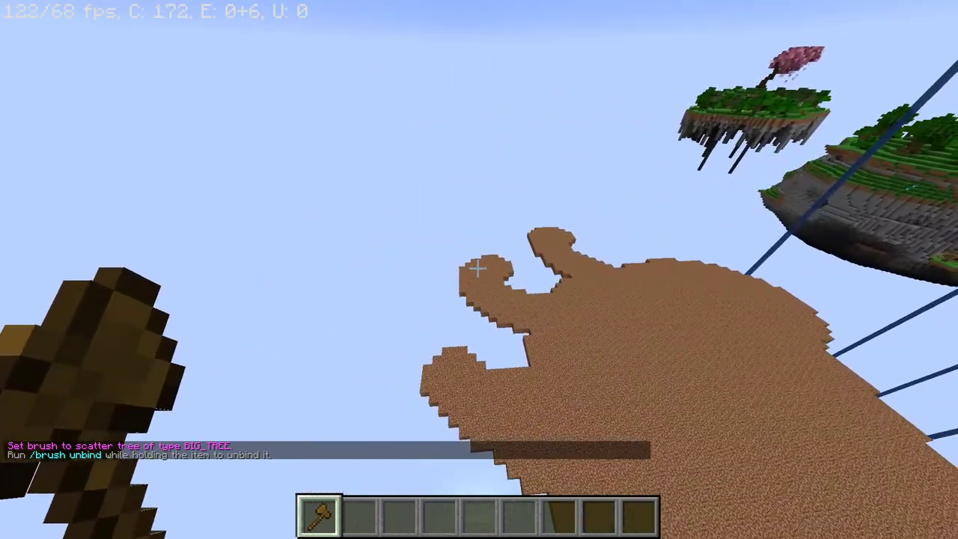
Try one stamp of the forest brush on the island's narrow arms, and revert it with "//undo"
right_click(477, 267)
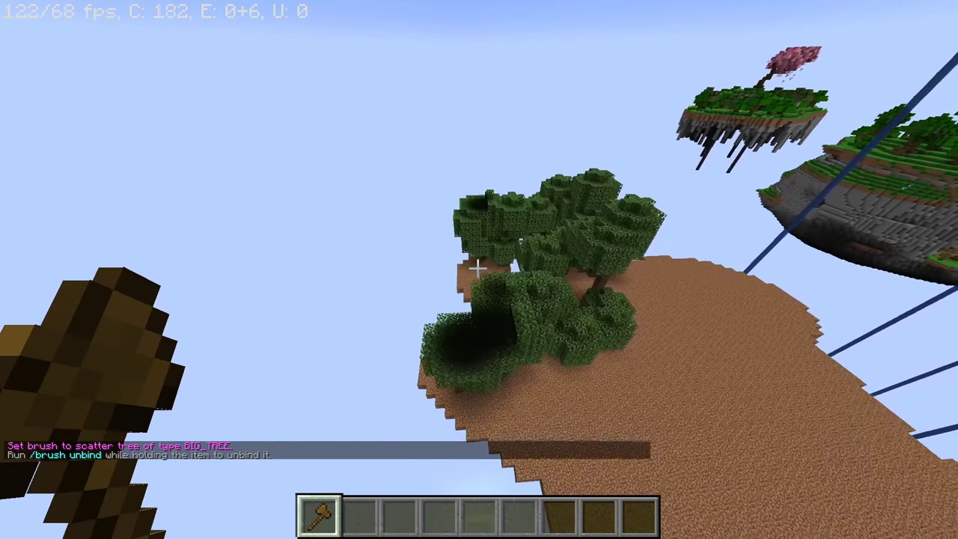
key("slash")
type("/undo")
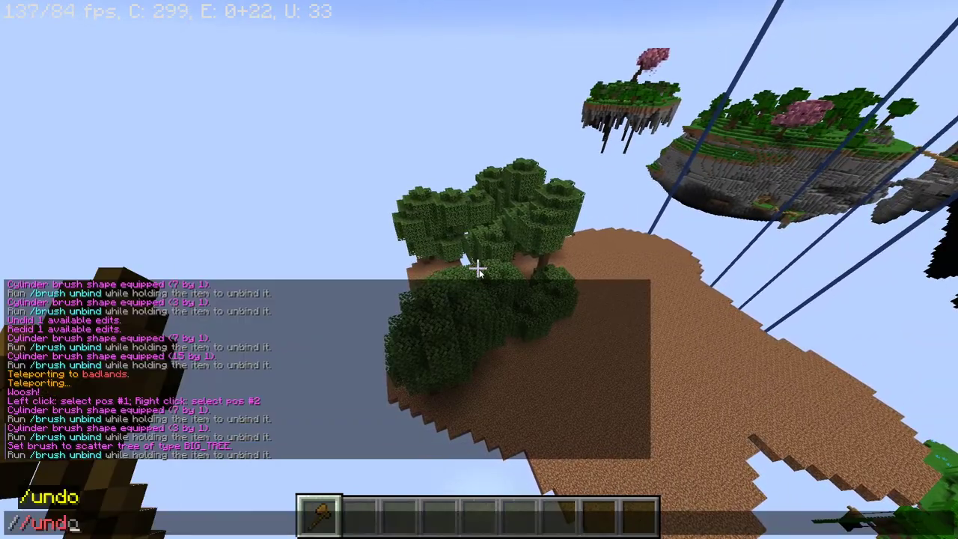
key("Return")
Rebind the forest brush by reusing the last brush command, keeping radius 20 and largeoak but replacing the density of 5
key("t")
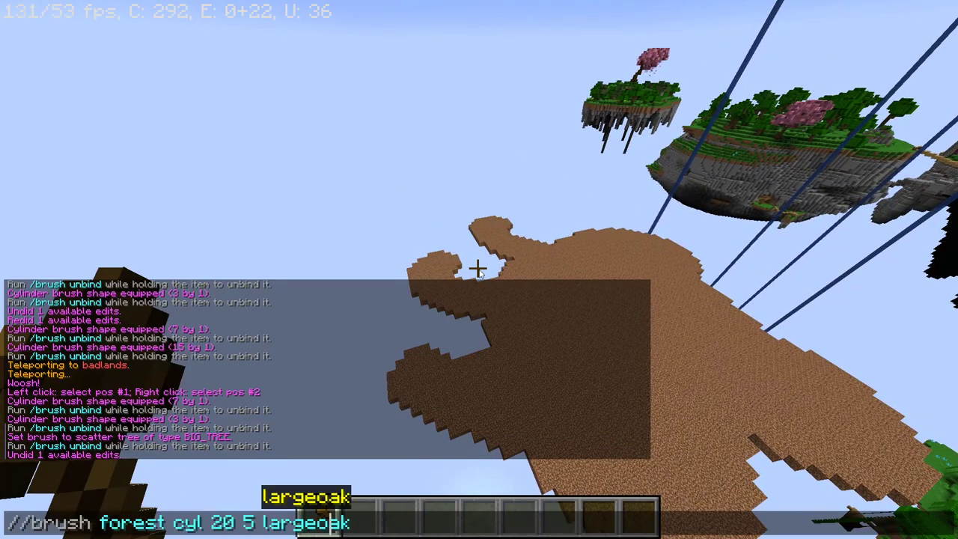
key("Left")
key("Left")
key("Left")
key("Left")
key("Left")
key("Left")
key("Left")
key("Left")
key("BackSpace")
key("BackSpace")
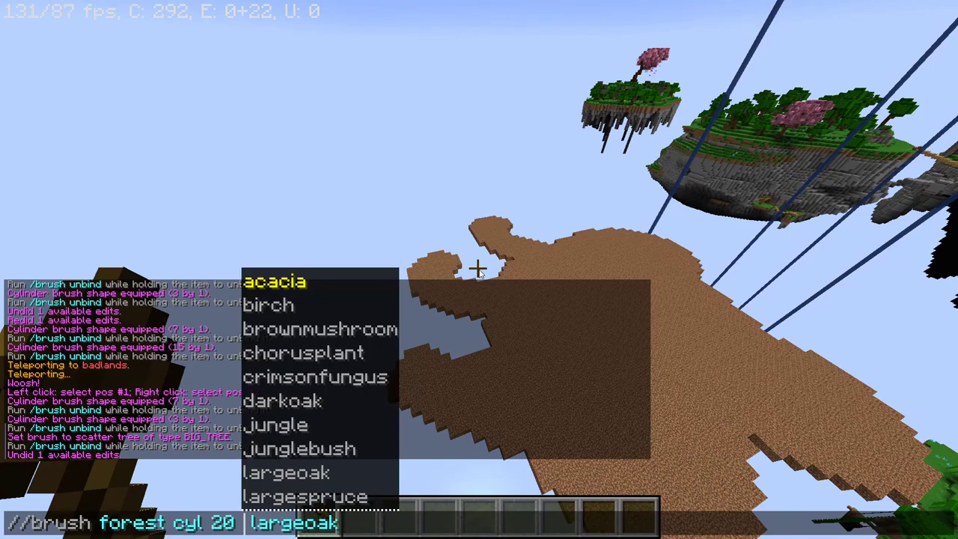
key("Return")
Stamp large oak trees over the arms and the rest of the dirt base until the island is densely forested
right_click(477, 267)
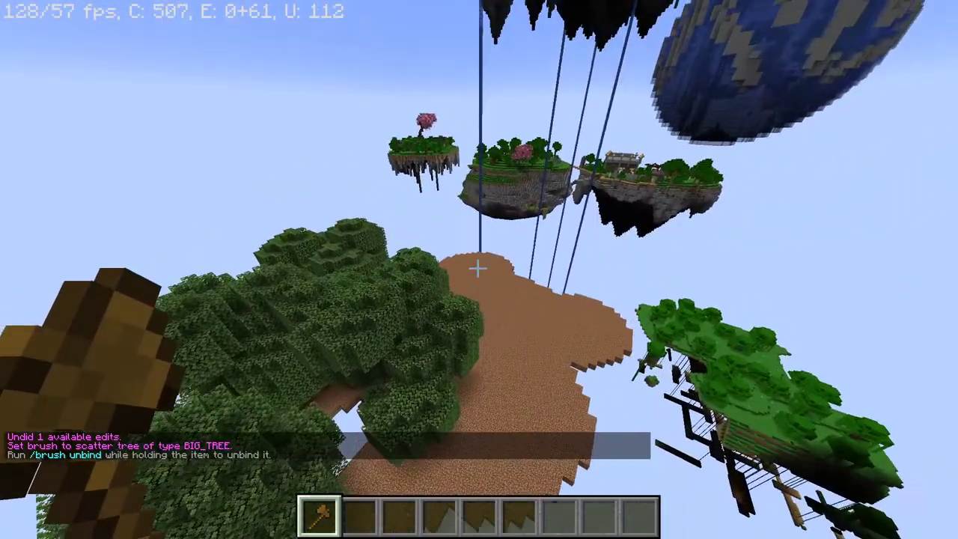
right_click(476, 267)
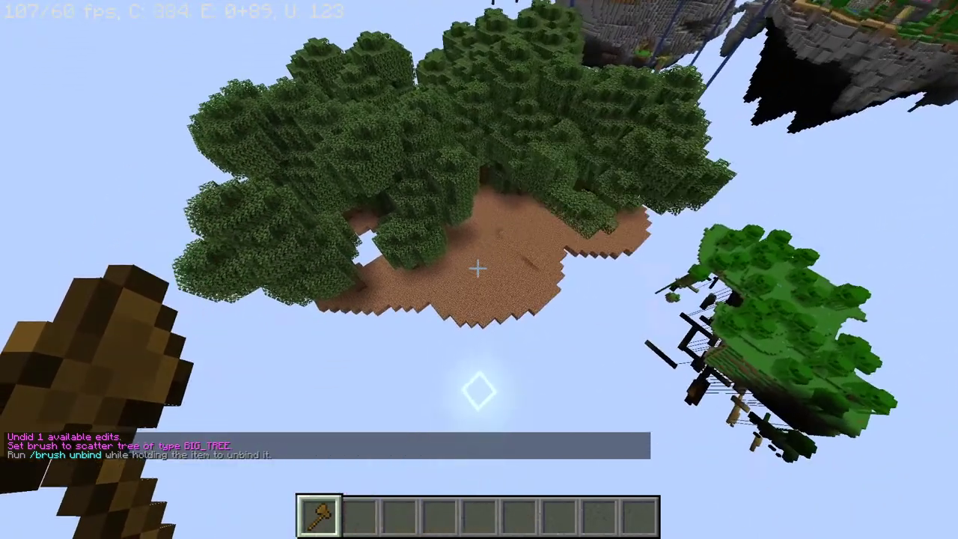
right_click(477, 267)
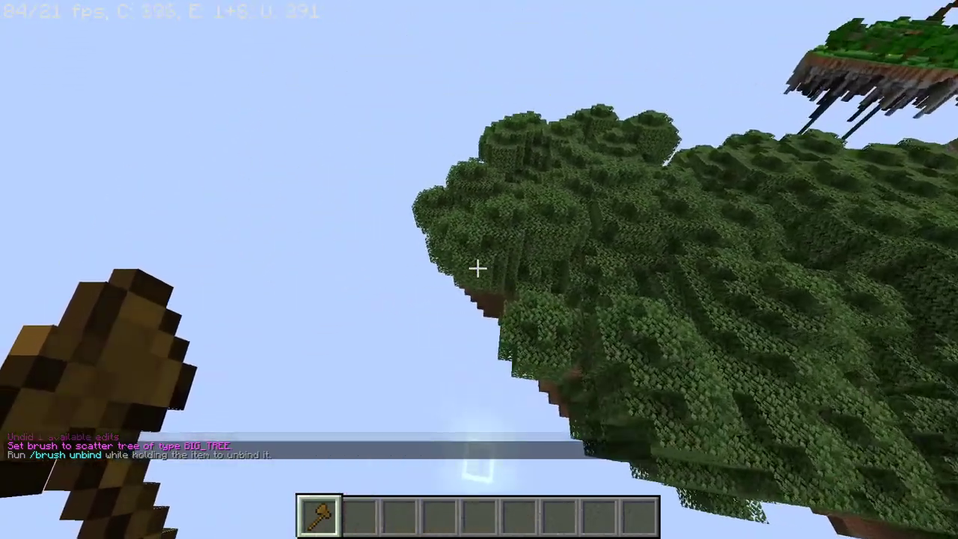
Put the axe away and fly around the forested island to examine its trees and dirt edge from the side and above
key("2")
key("shift")
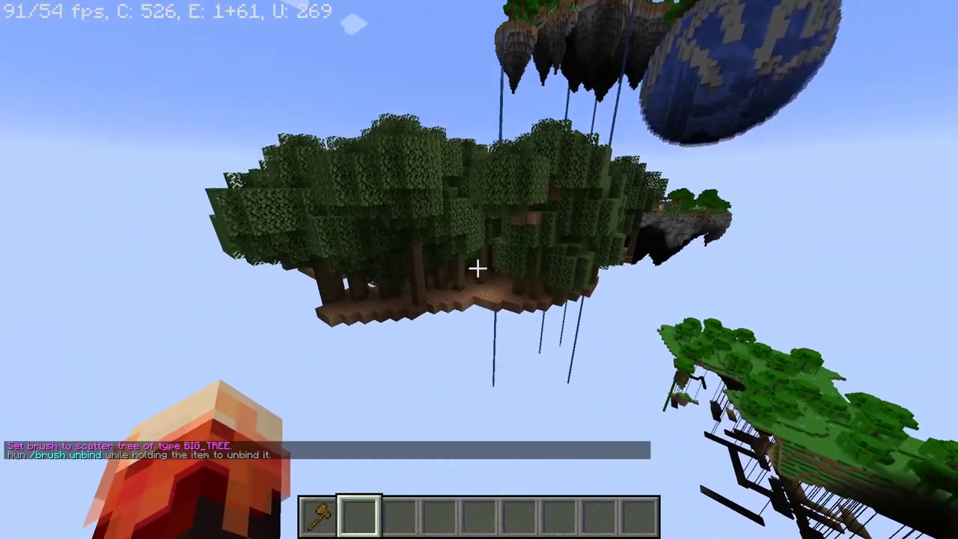
key("w")
key("s")
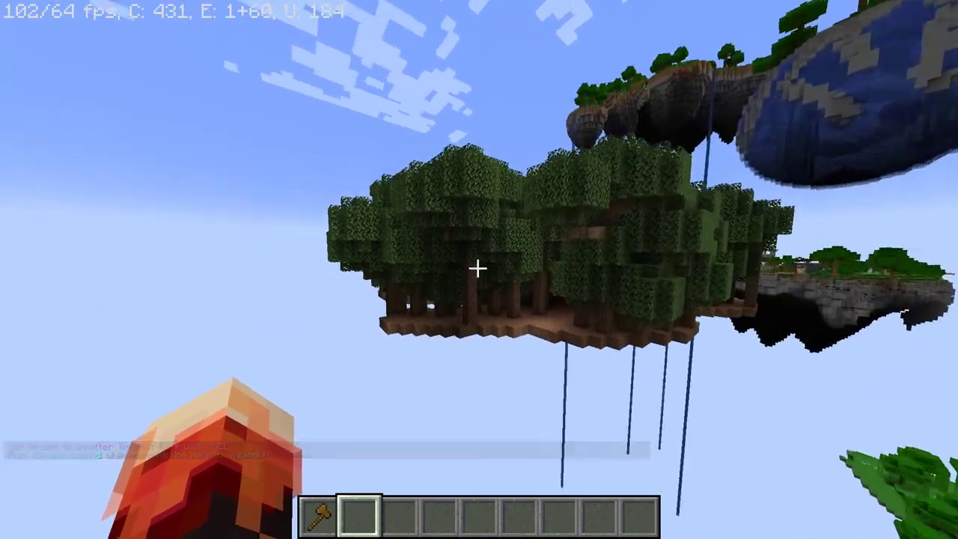
key("c")
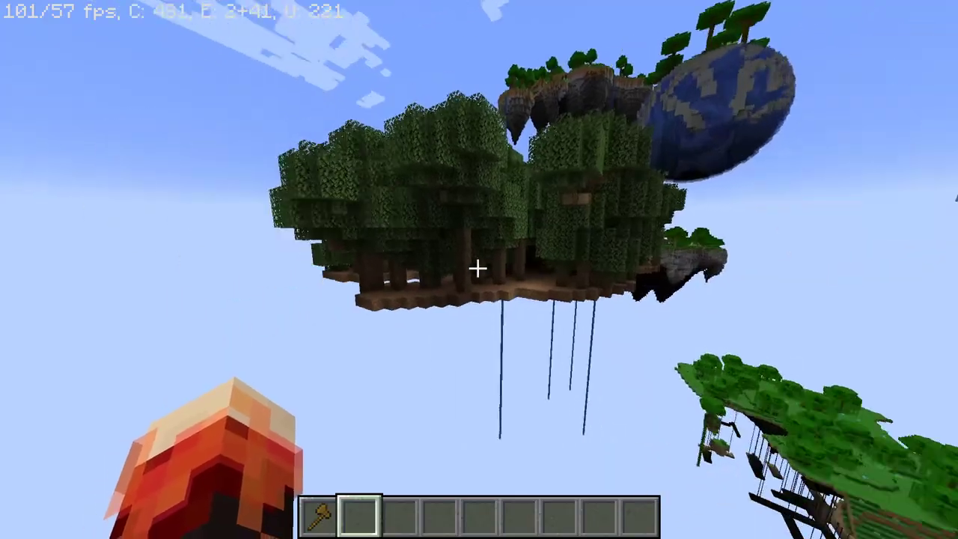
key("w")
key("s")
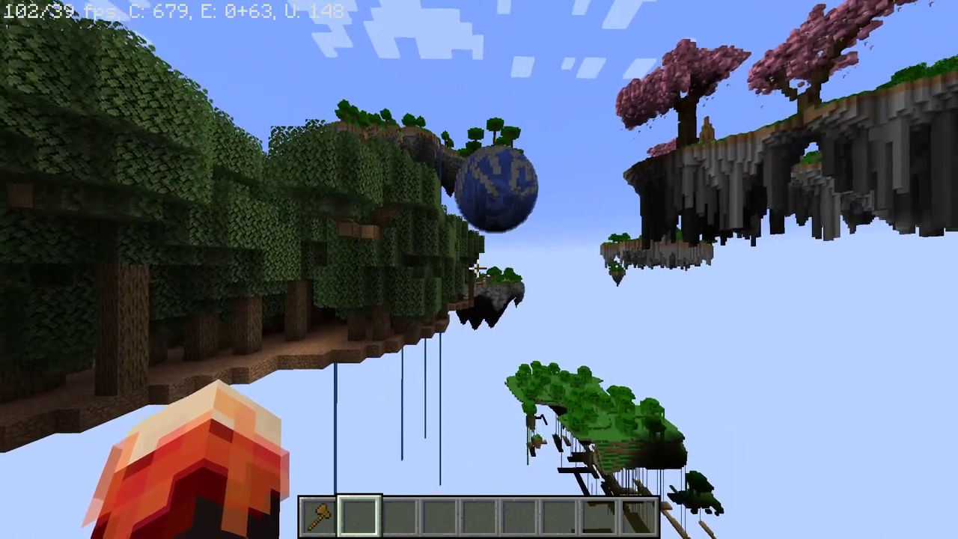
key("space")
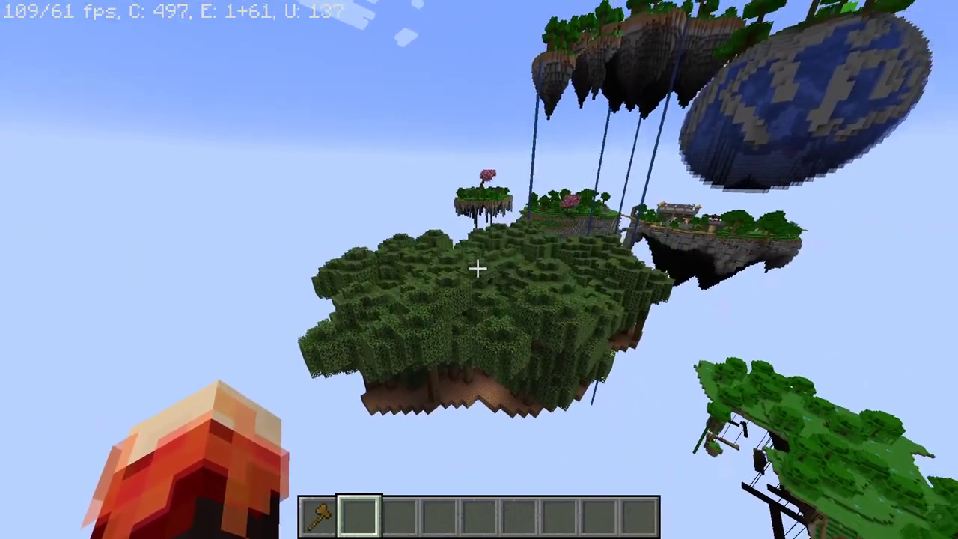
key("w")
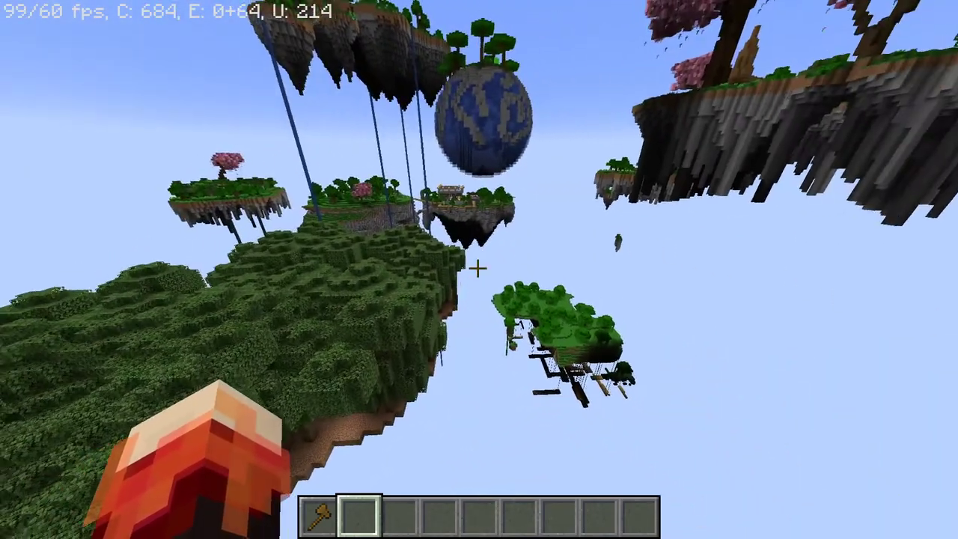
key("w")
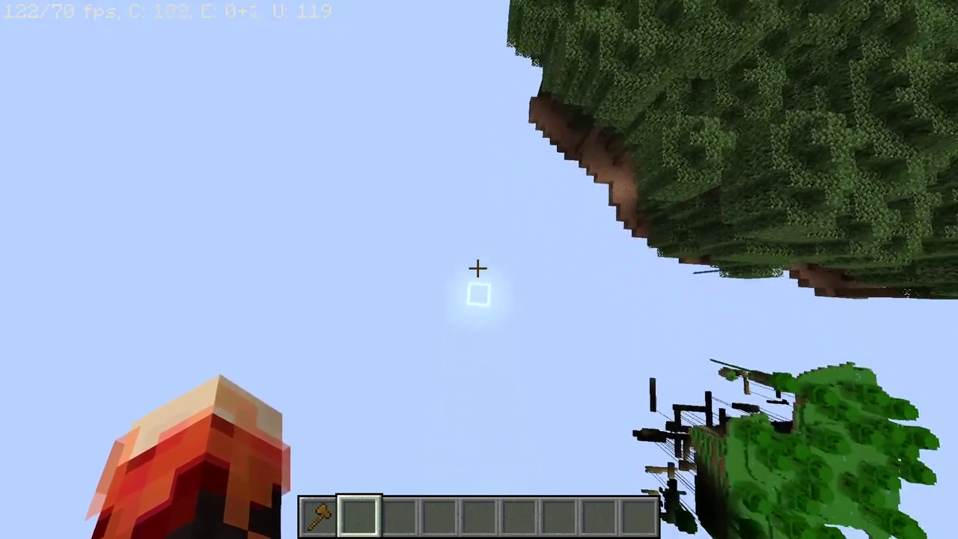
key("s")
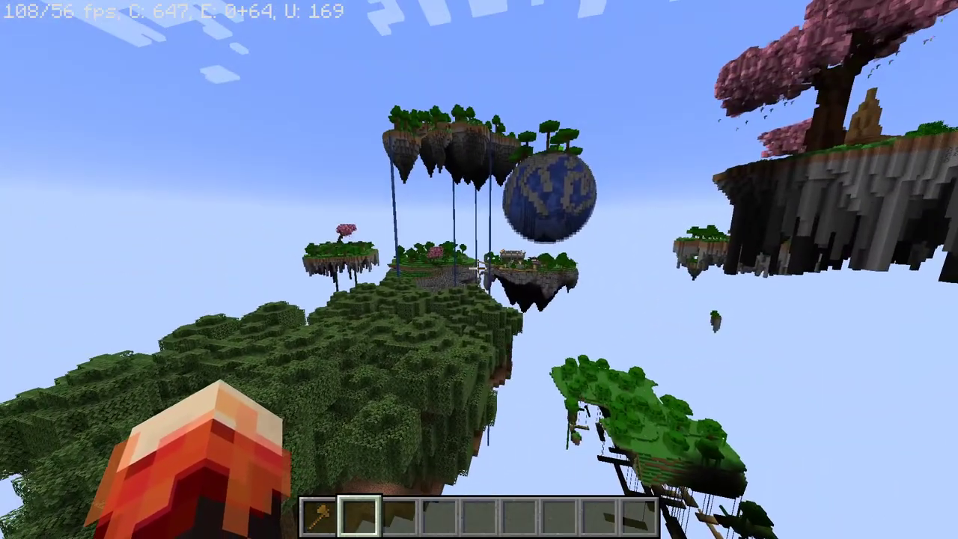
key("s")
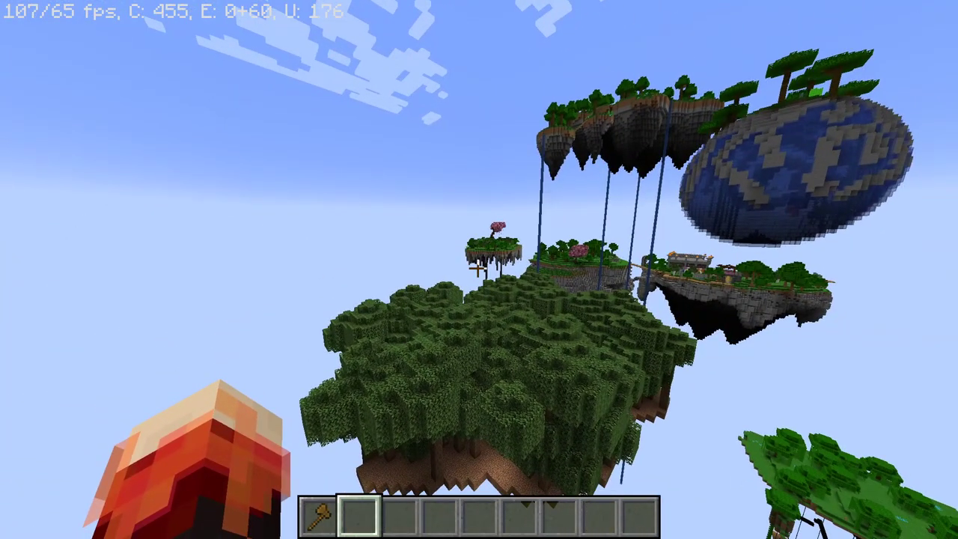
Set the first selection position at the current spot beside the forested island with "//pos1"
key("slash")
type("/pos1")
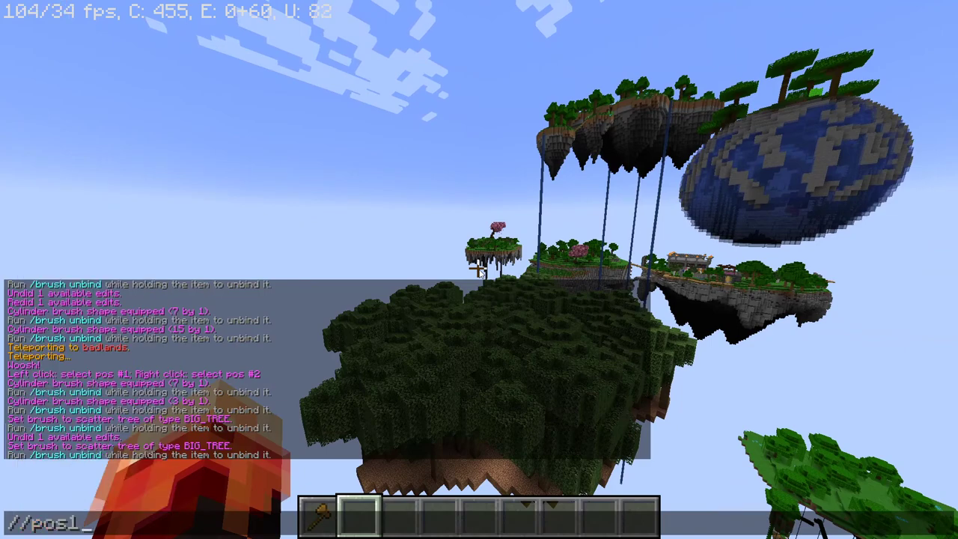
key("Return")
Fly across the forested island to its opposite side below the dirt base and set the second selection position with "//pos2"
key("w")
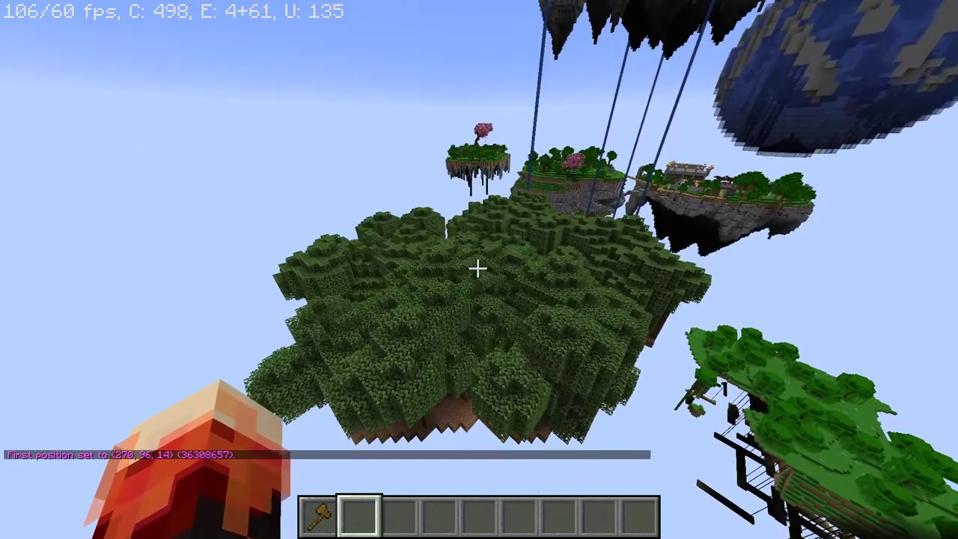
key("w")
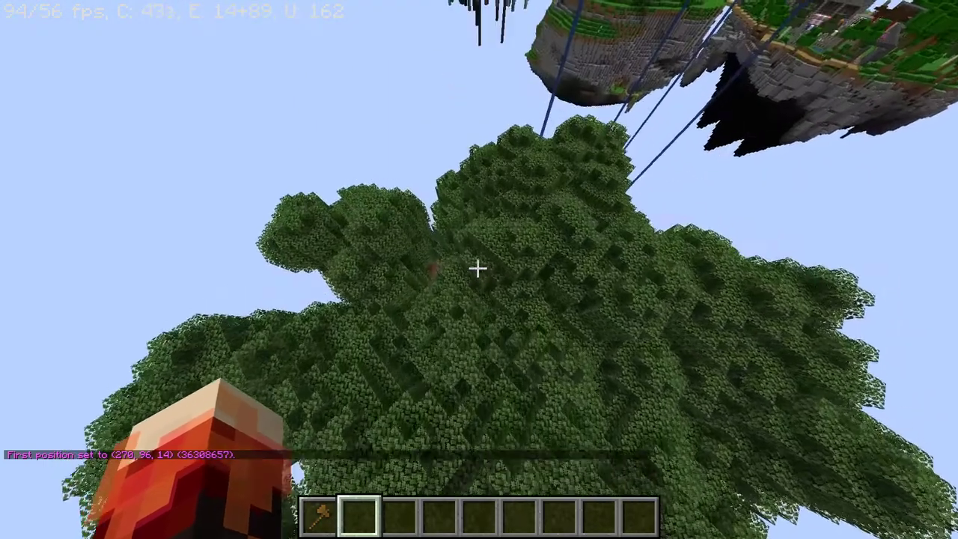
key("w")
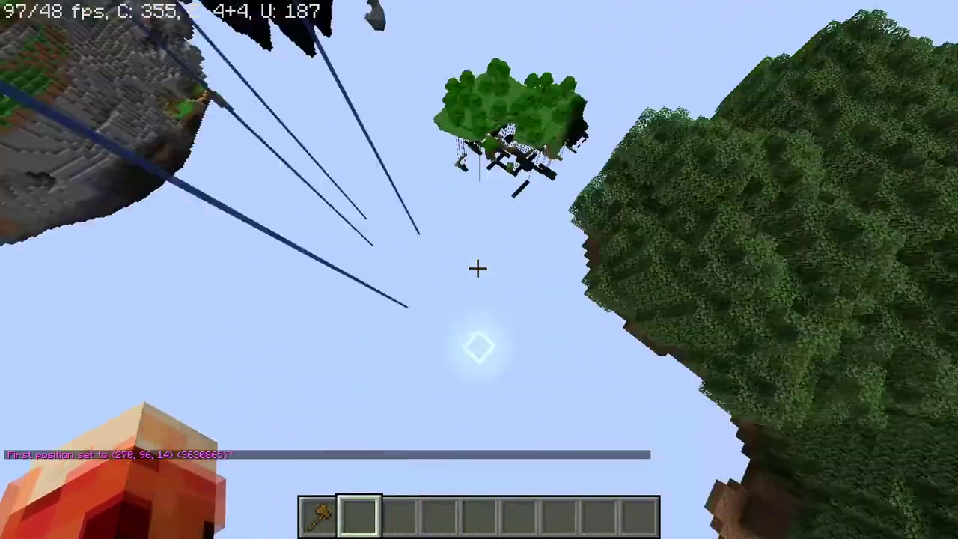
key("w")
key("w")
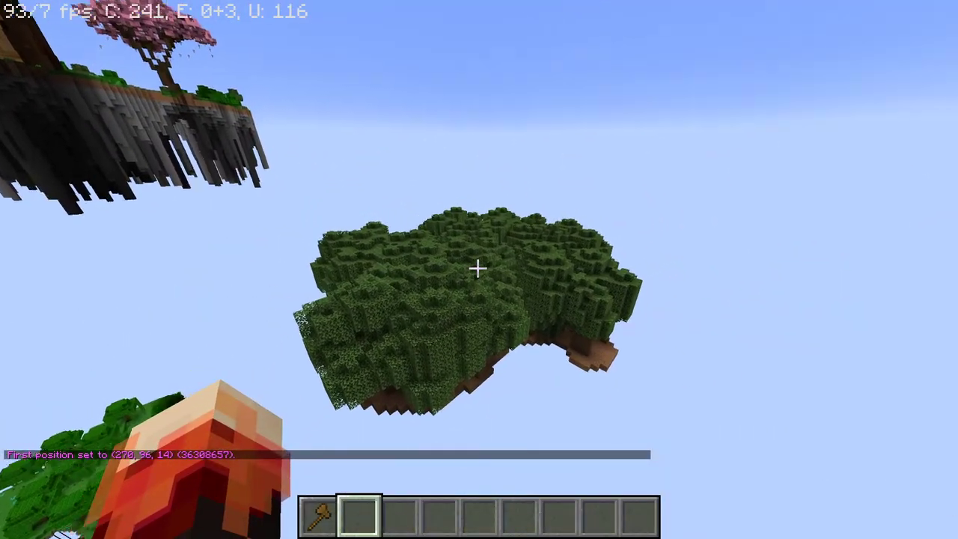
key("shift")
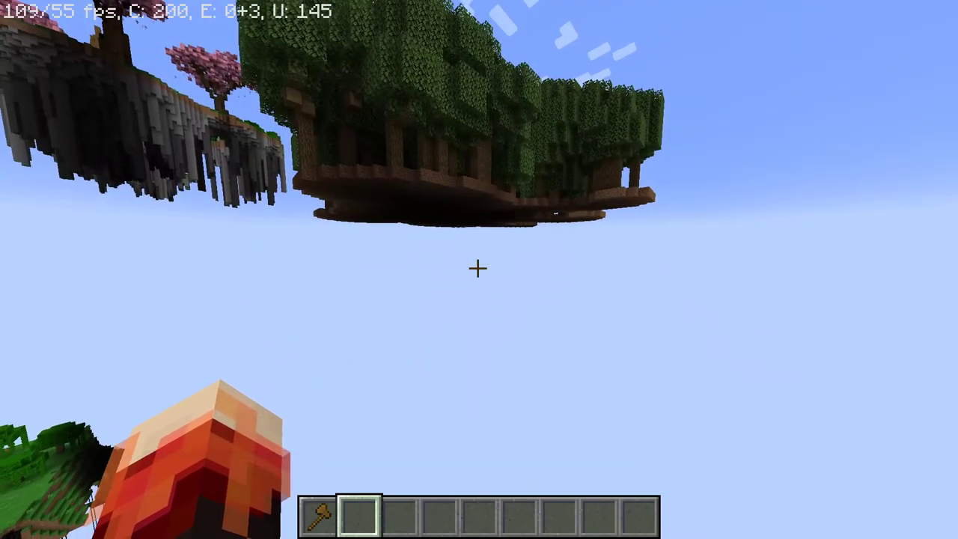
key("slash")
type("/pos2")
key("Return")
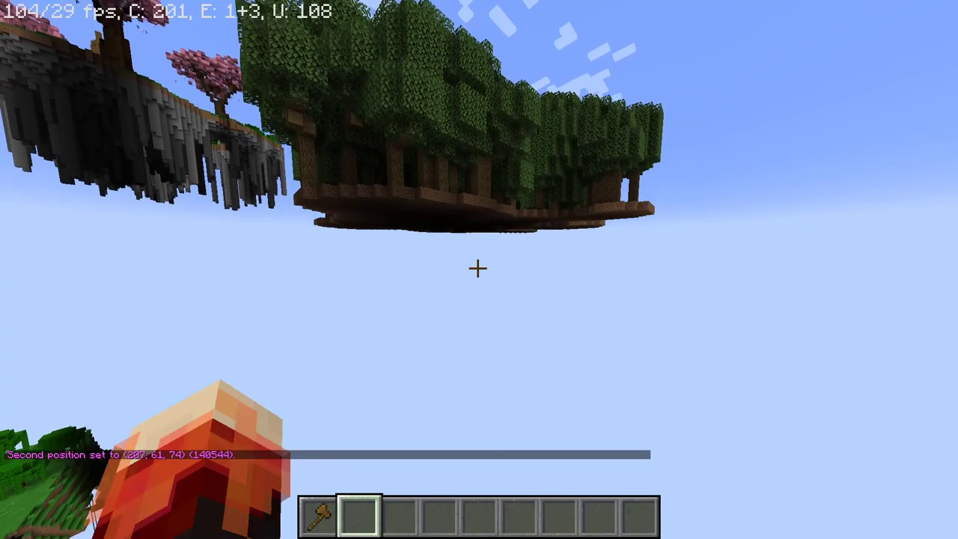
Replace the selection's oak_leaves with tuff using "//replace oak_leaves tuff", and convert the tree trunks to tuff with the edited command
key("space")
key("w")
key("s")
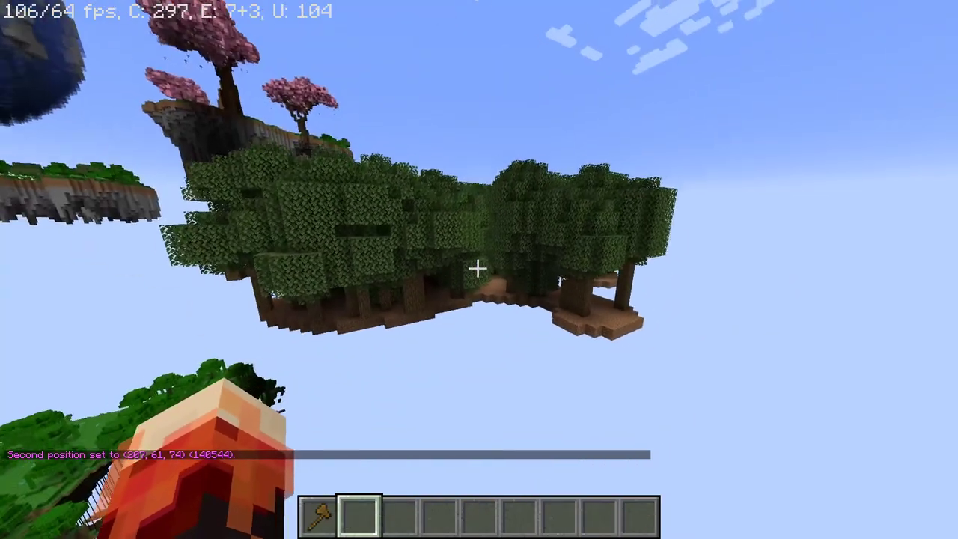
key("space")
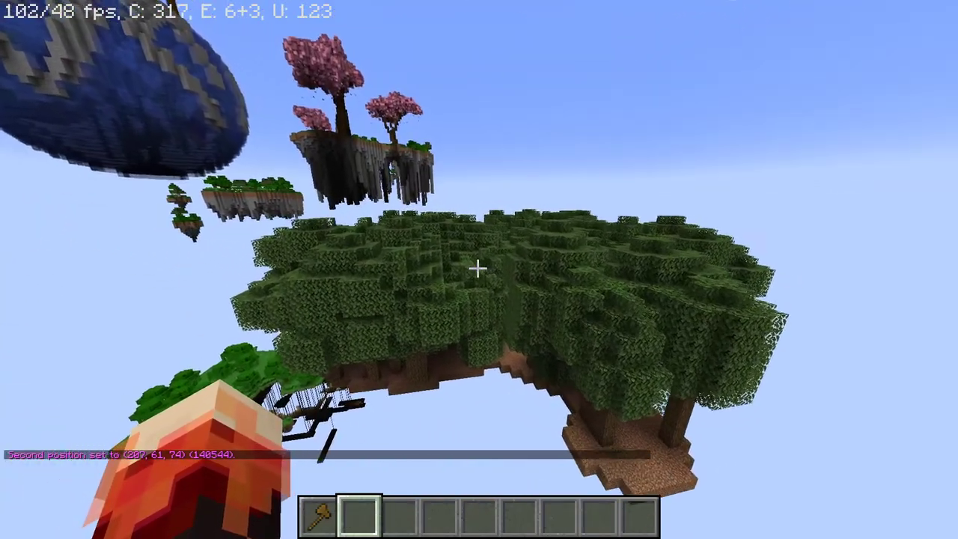
key("slash")
type("/replace oak")
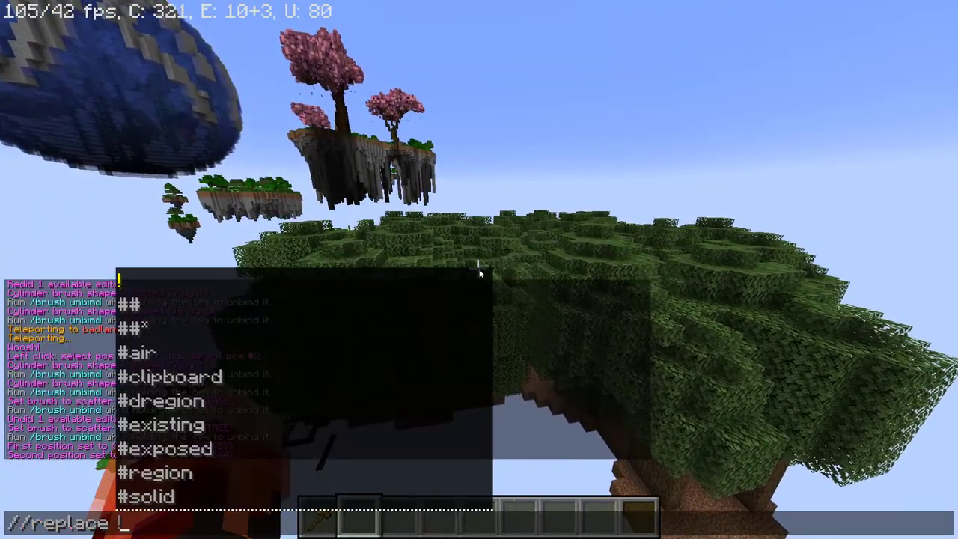
key("Tab")
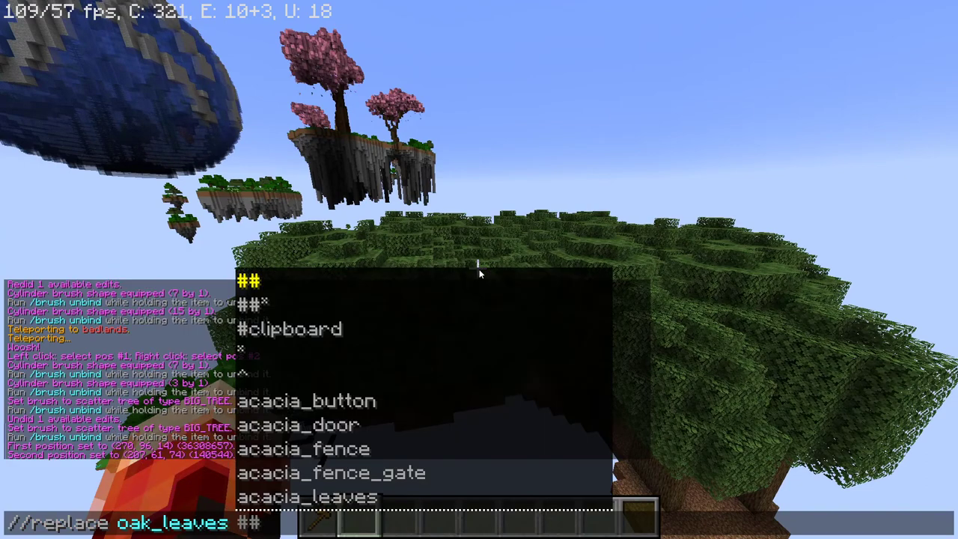
type("tuff")
key("Return")
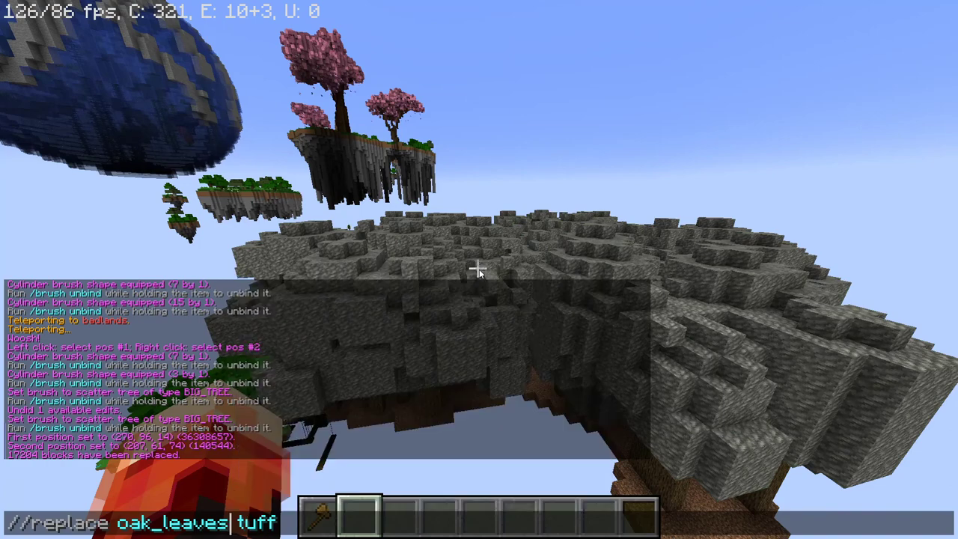
key("Return")
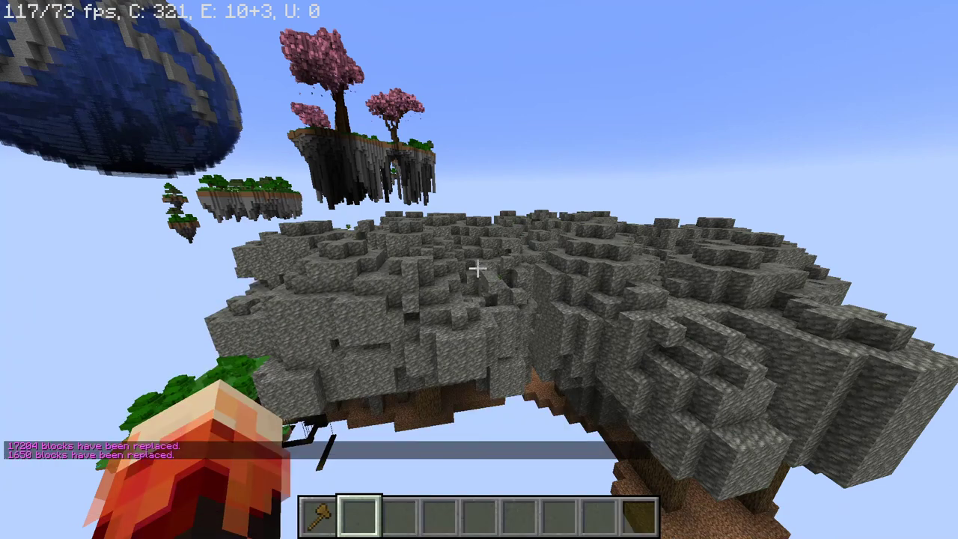
Fly around the tuff-covered island to examine its canopy, trunks and dirt base from the sides and above
key("s")
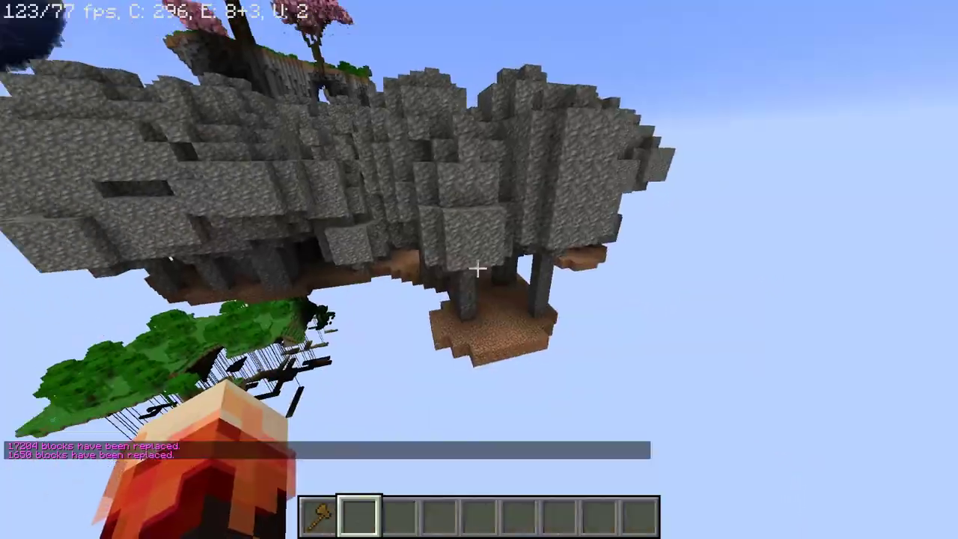
key("space")
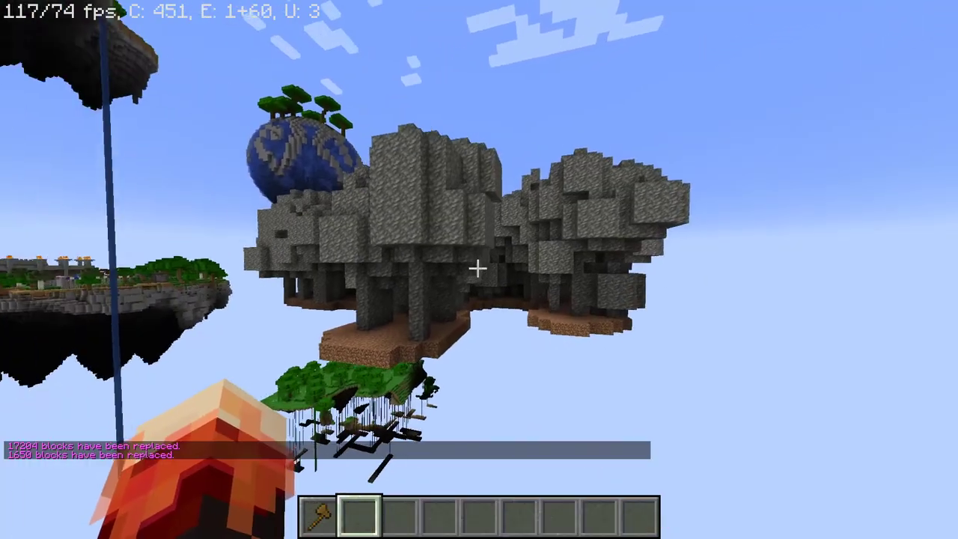
key("w")
key("w")
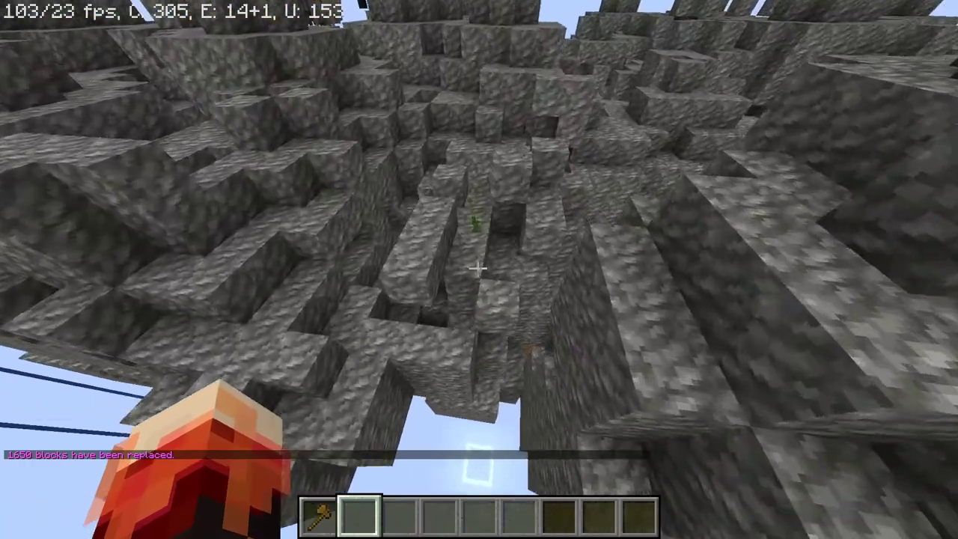
key("space")
key("s")
key("d")
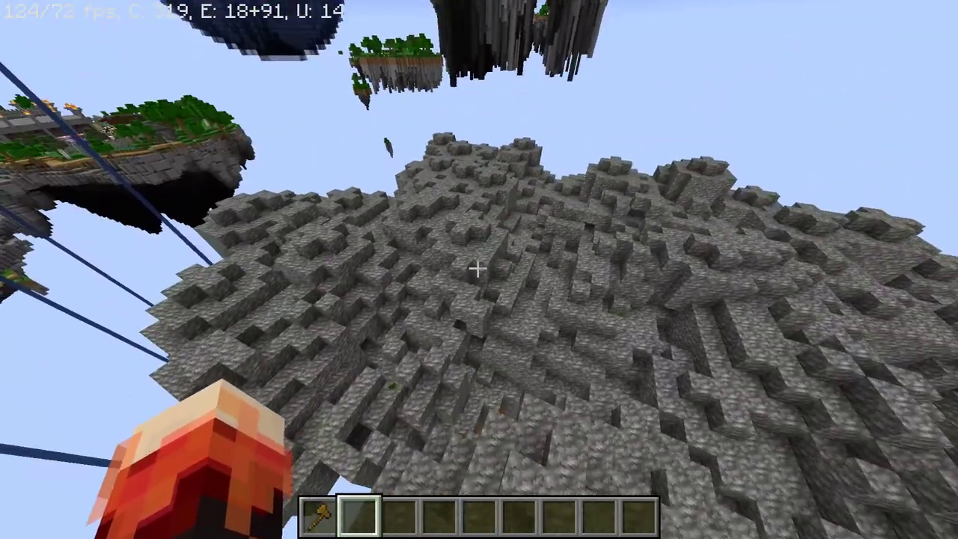
key("s")
key("shift")
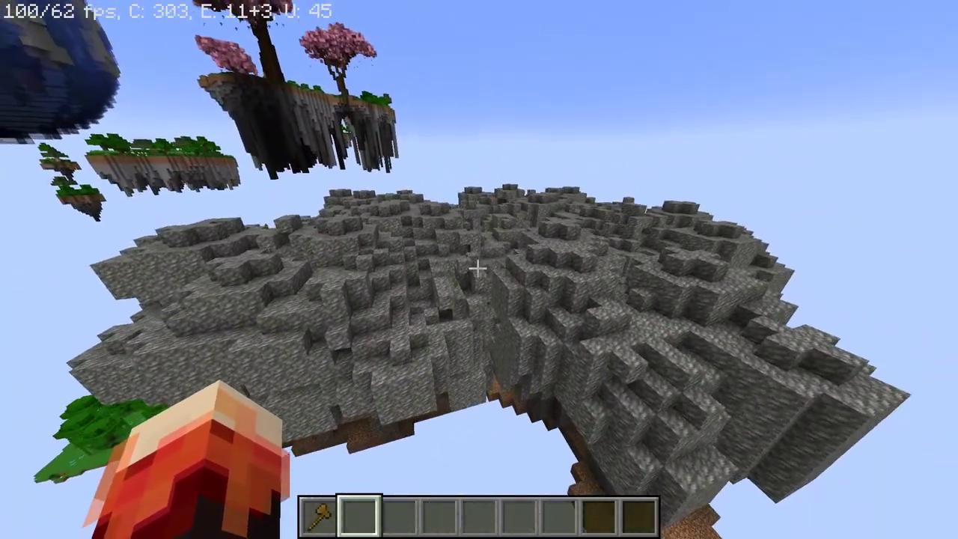
key("s")
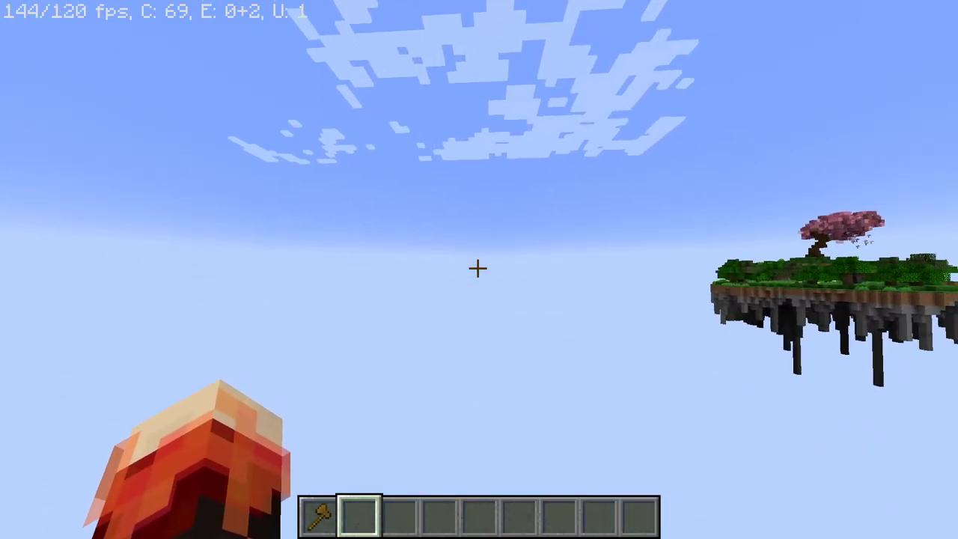
Replace all tuff in the selection with gravel using "//replace tuff gravel" so the blocks fall onto the dirt base
key("slash")
type("/replace tuff ##")
key("BackSpace")
key("BackSpace")
type("gravel")
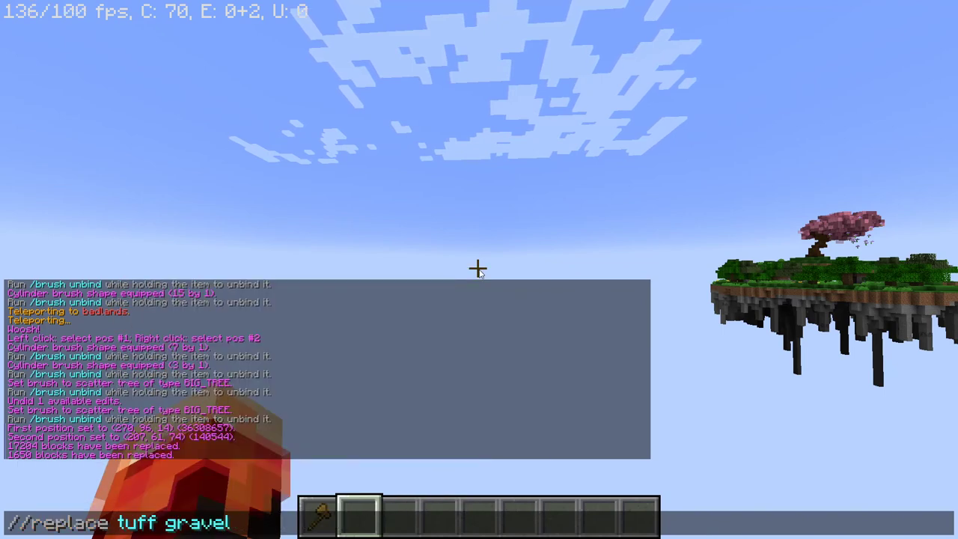
key("Return")
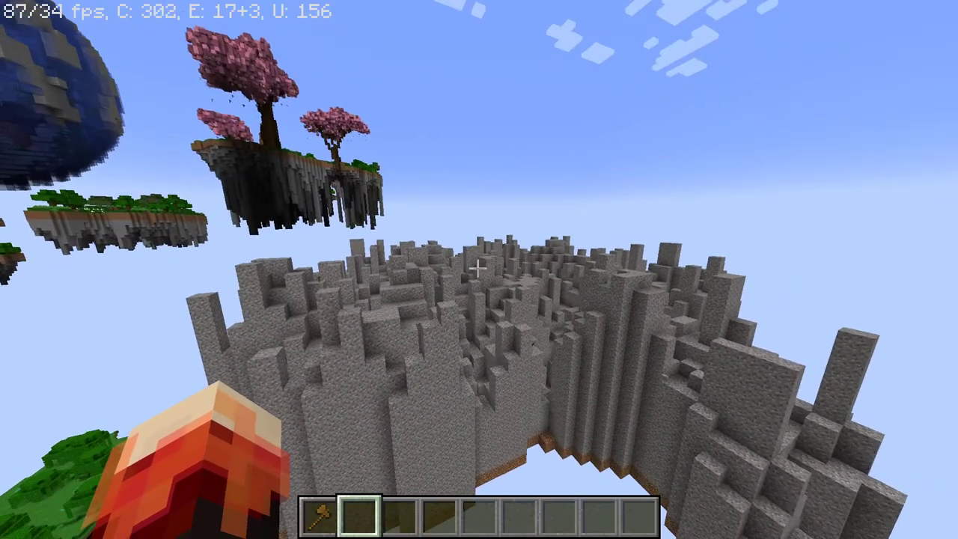
Replace all gravel in the selection with stone using "//replace gravel stone"
key("slash")
type("/br")
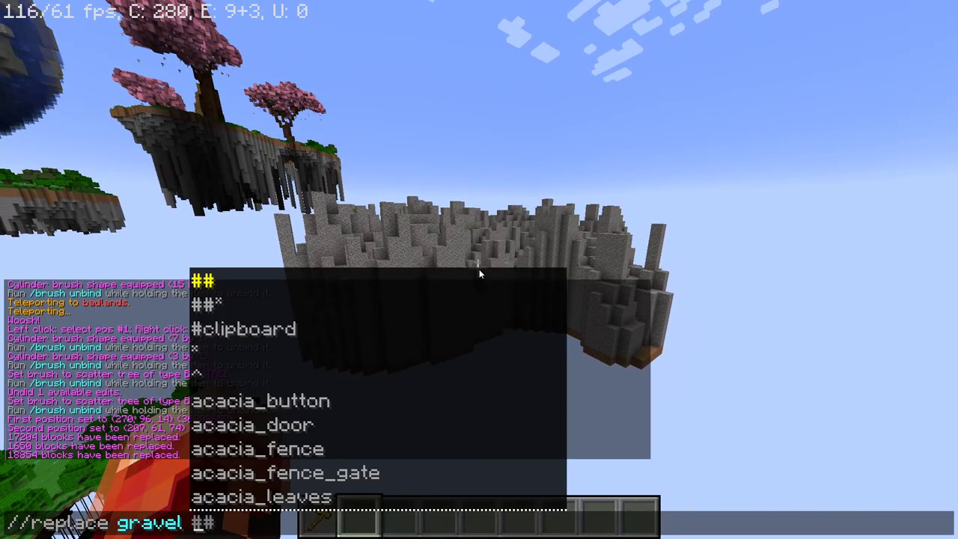
key("BackSpace")
key("BackSpace")
type("stone")
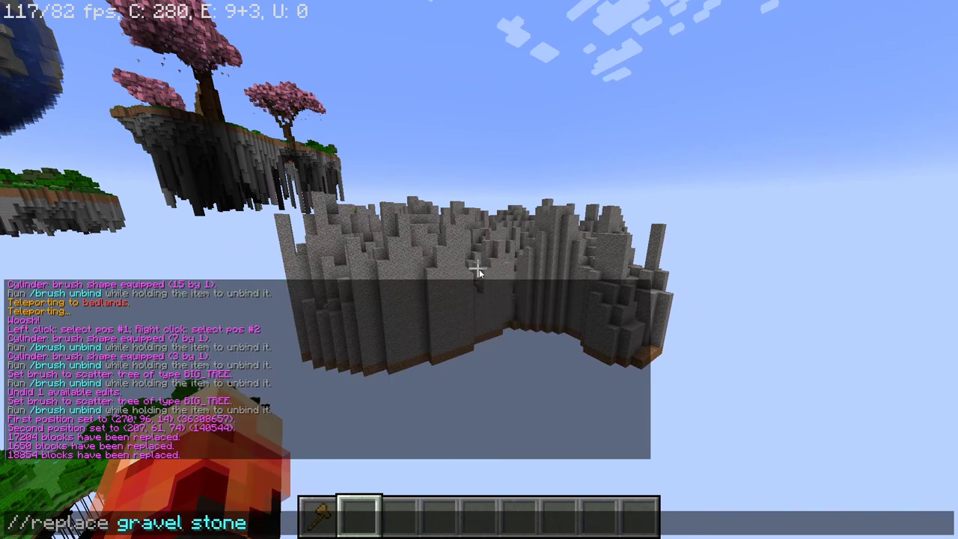
key("Return")
Fly around the stone island to examine its columns, side walls and flat dirt underside
key("c")
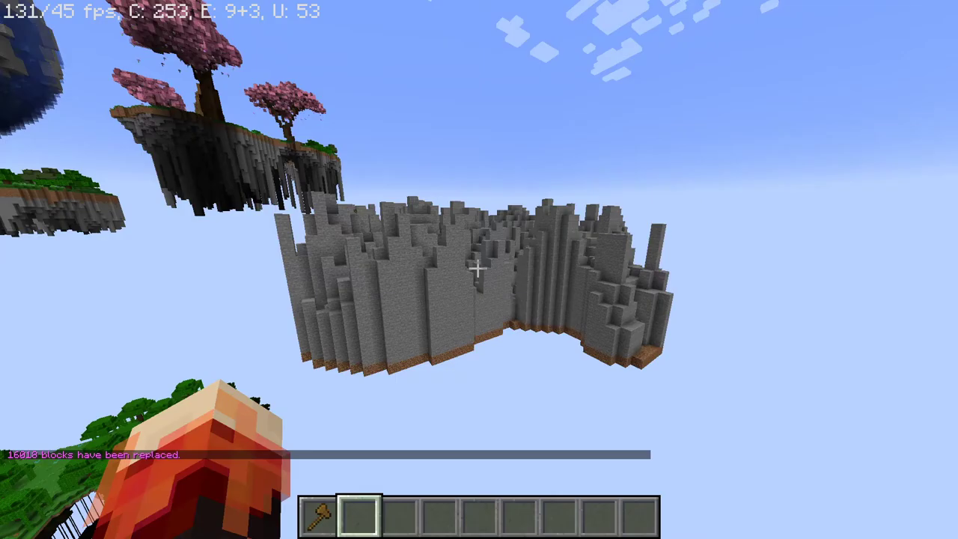
key("w")
key("Tab")
key("space")
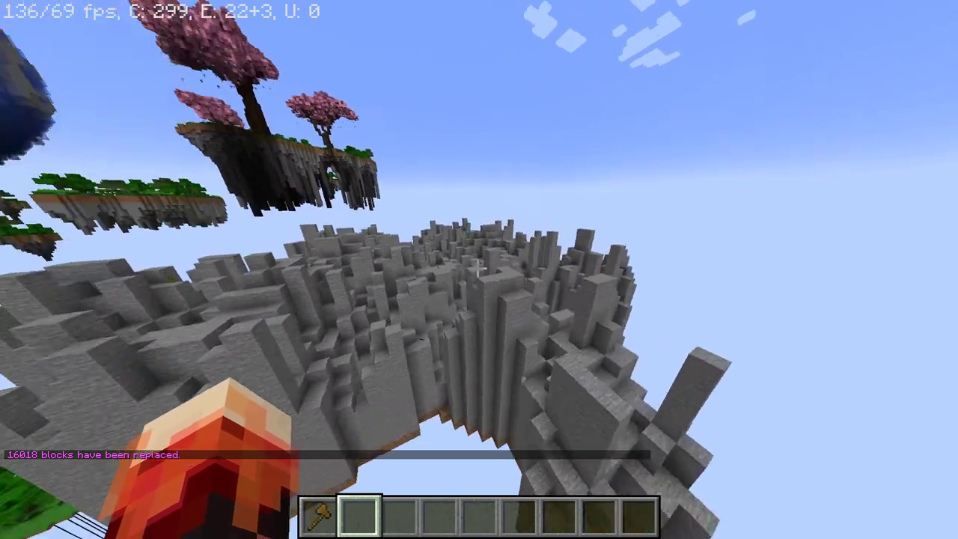
key("s")
key("shift")
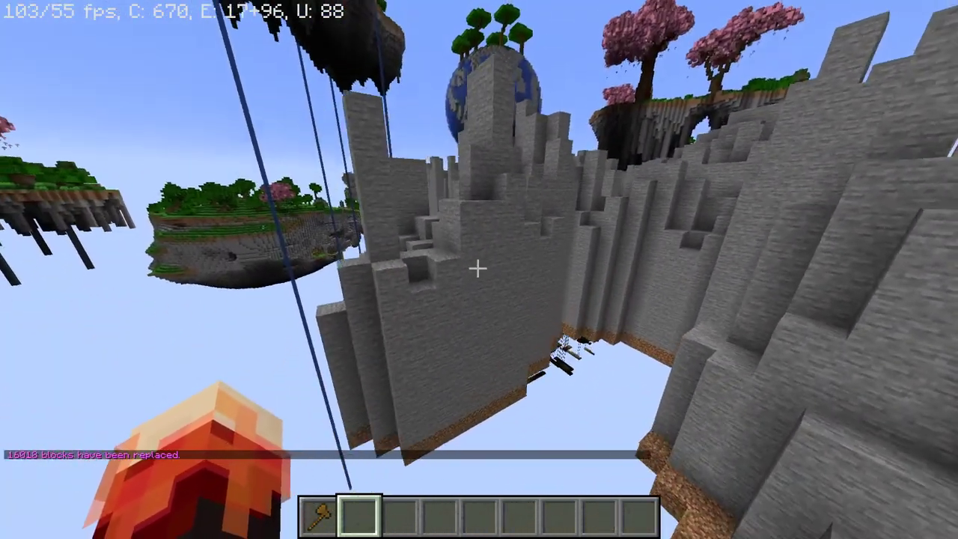
key("c")
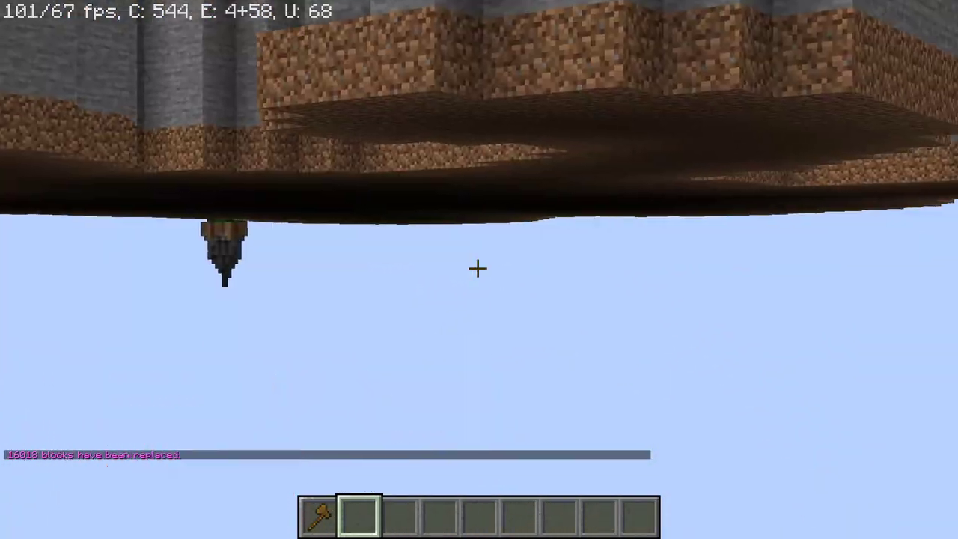
key("space")
key("w")
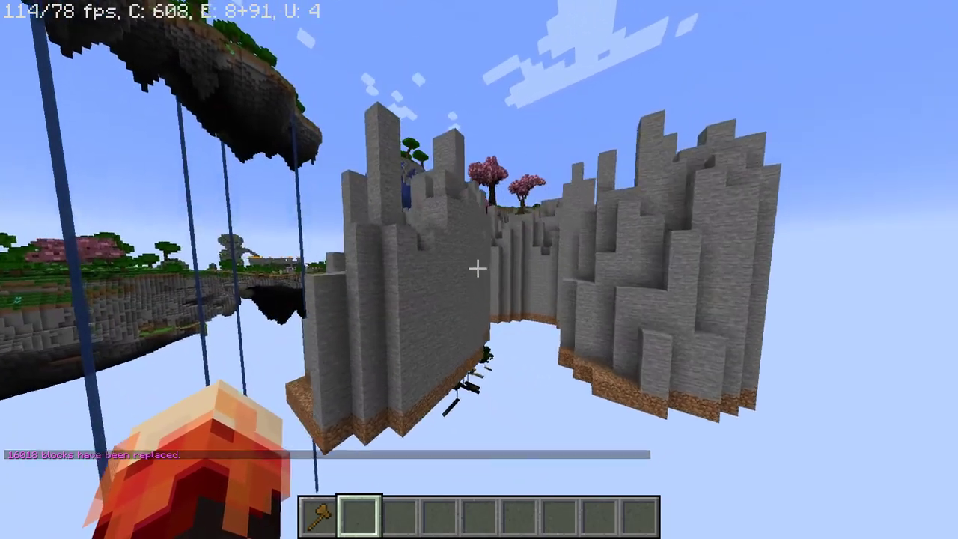
key("space")
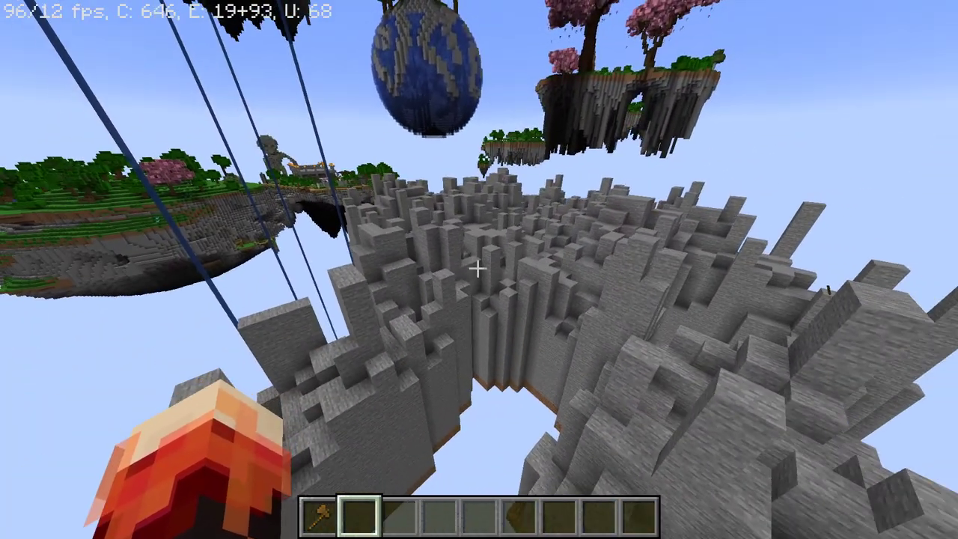
key("d")
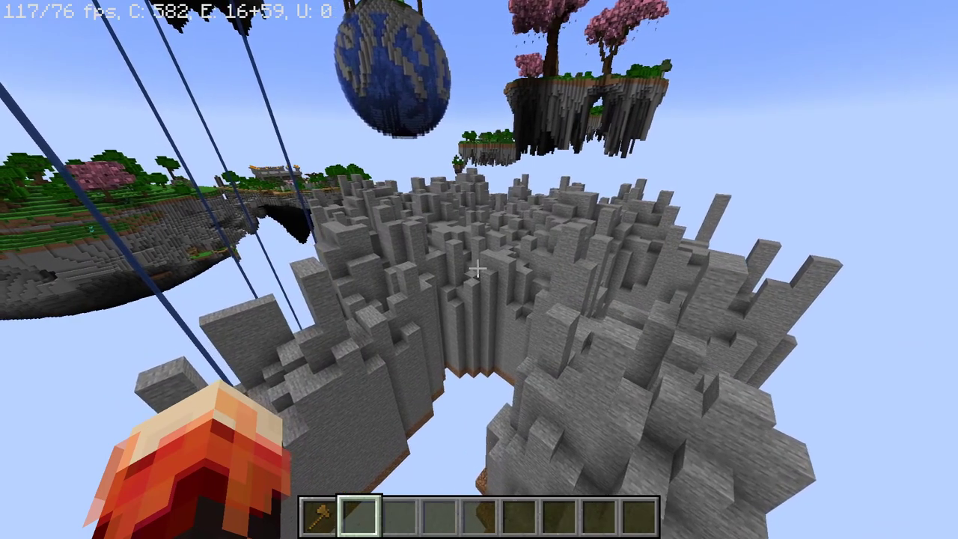
Scatter ores through the selection's stone using "//replace stone 1%coal_ore,1%copper_ore,98%stone"
type("//brreplace !")
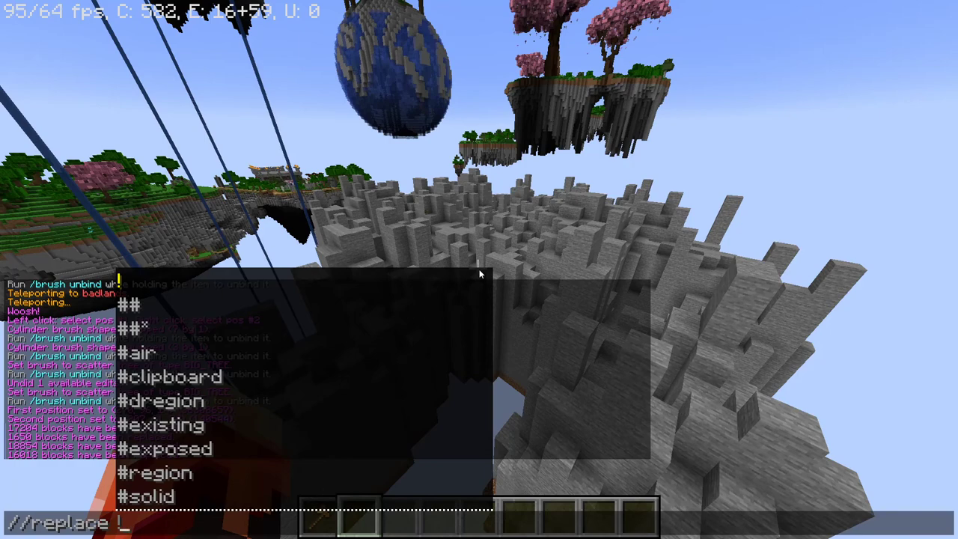
type("stone")
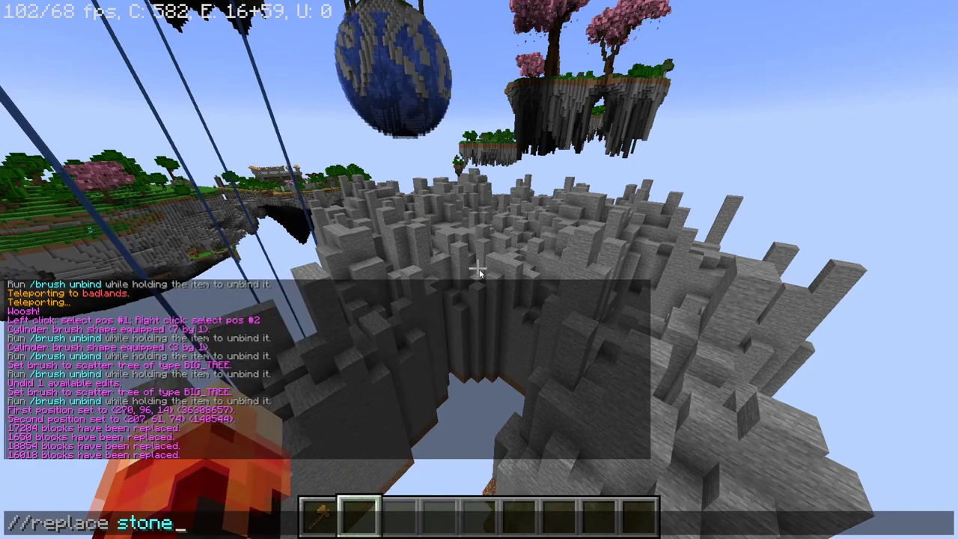
type(" ##")
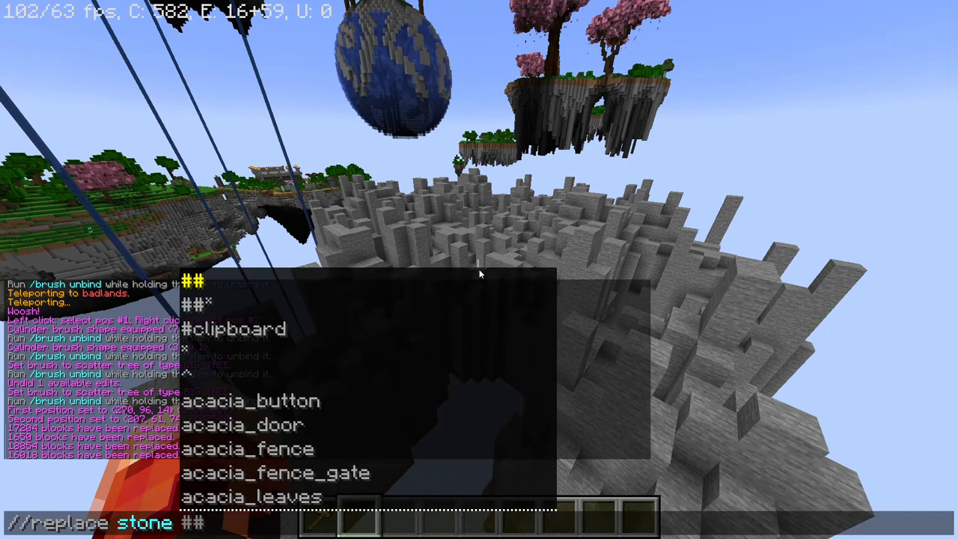
type("1%")
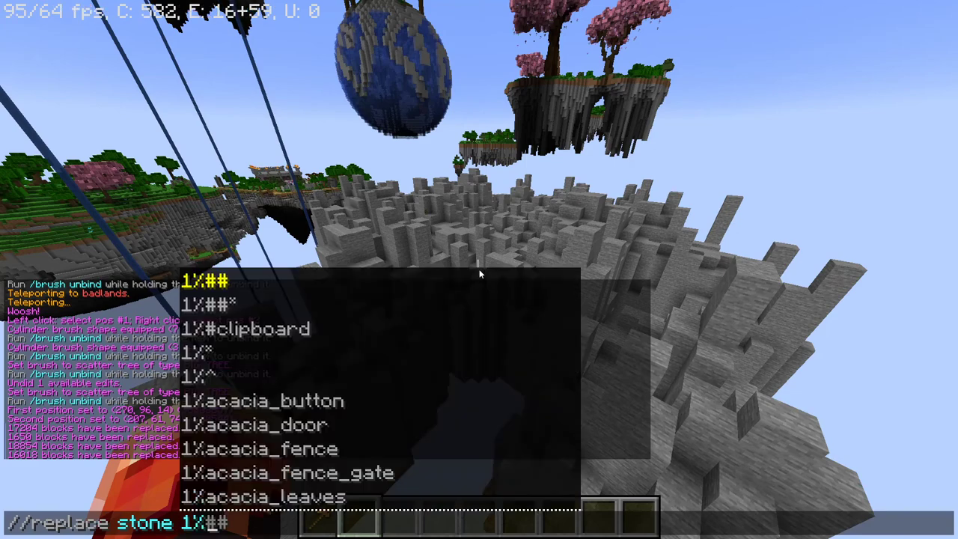
type("coal")
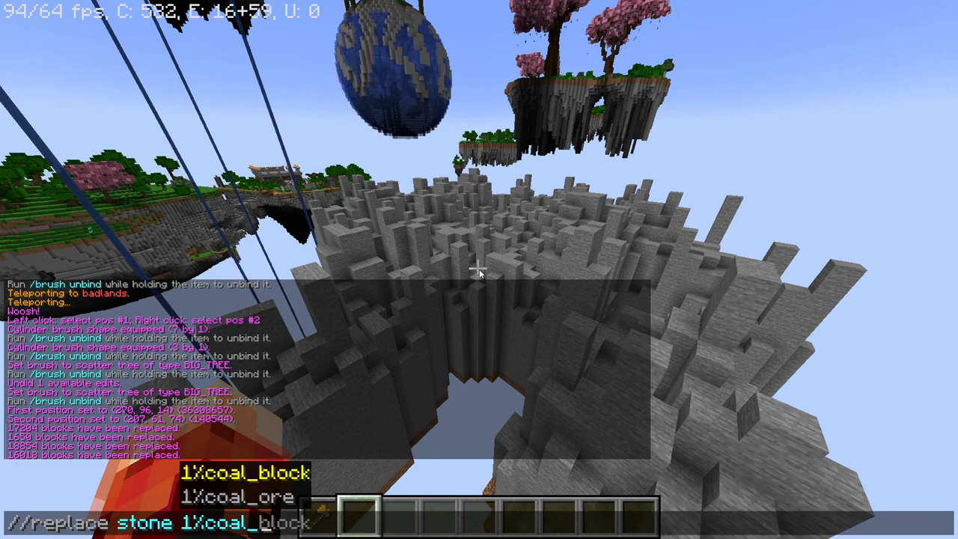
type("_ore,1%copper")
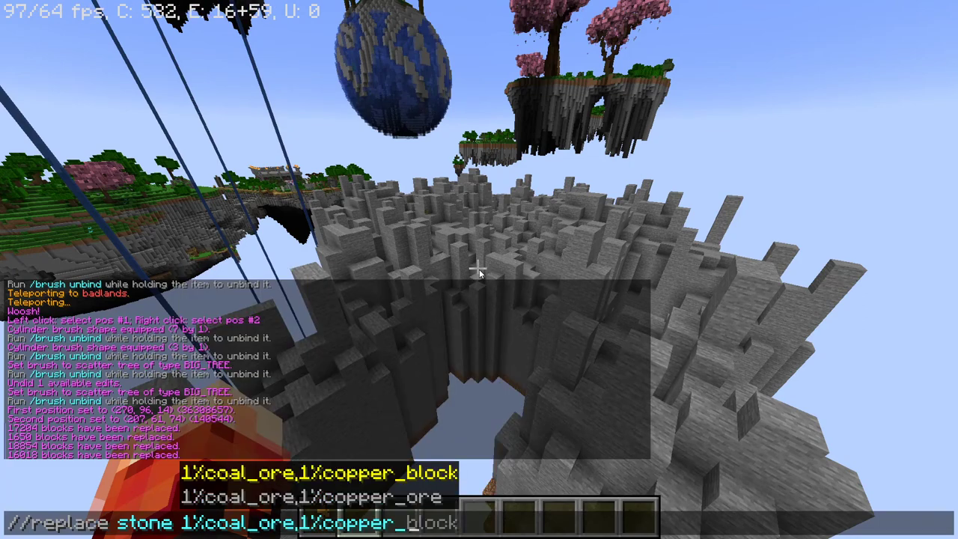
type("_ore")
type(",9")
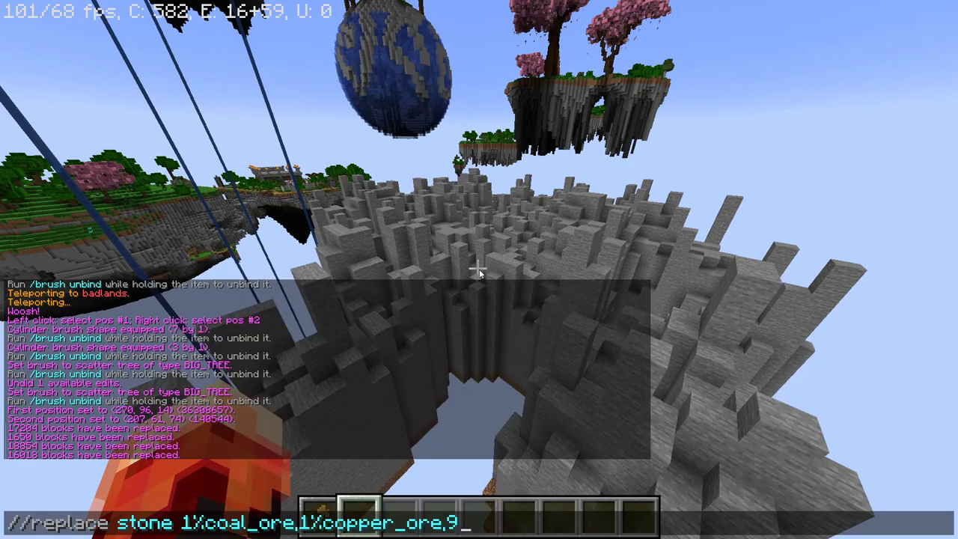
type("8%stone")
key("Return")
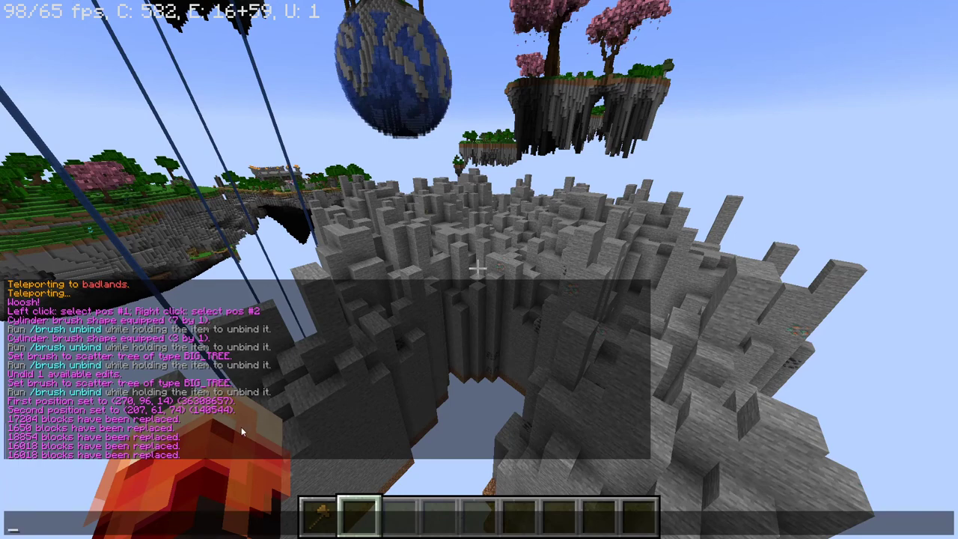
Recall the last replace command in the chat to review its coal, copper and stone percentages
key("Escape")
key("t")
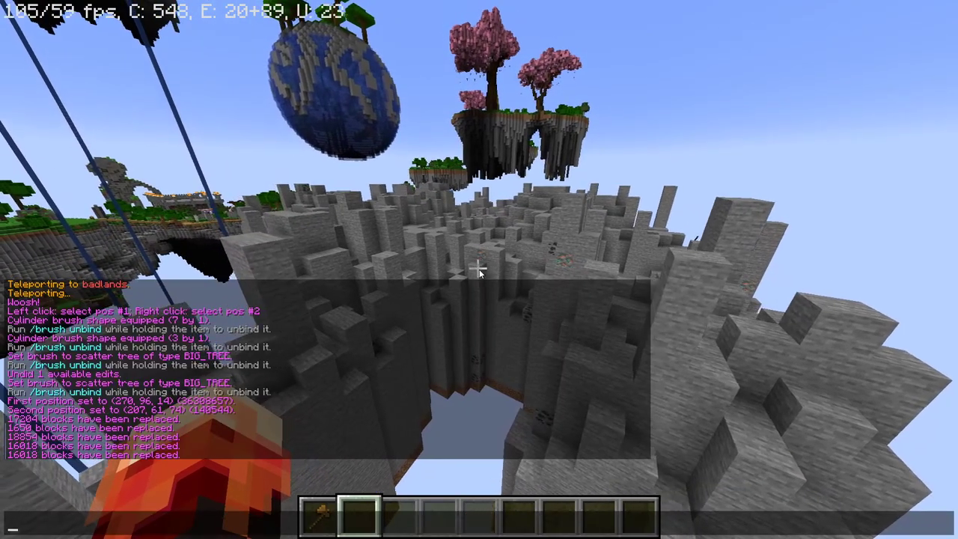
key("Up")
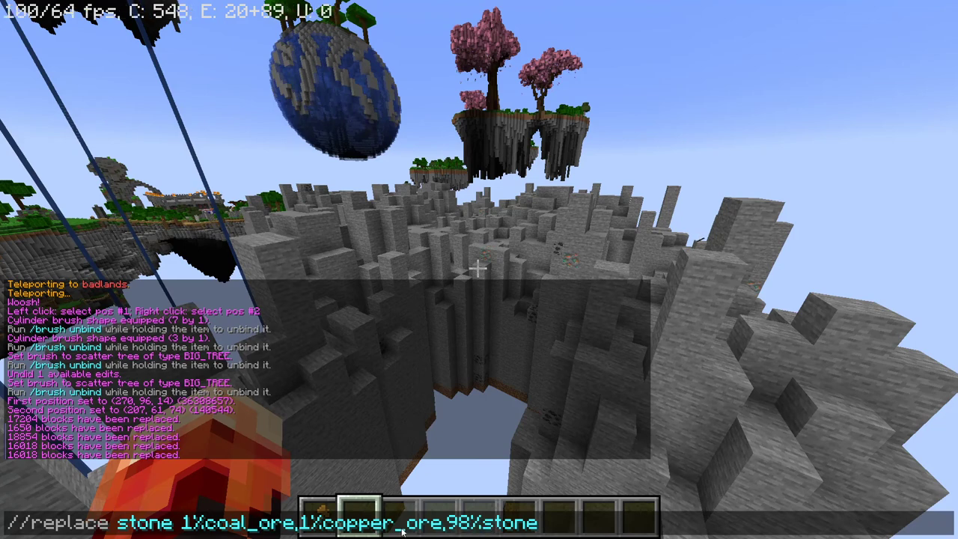
key("Return")
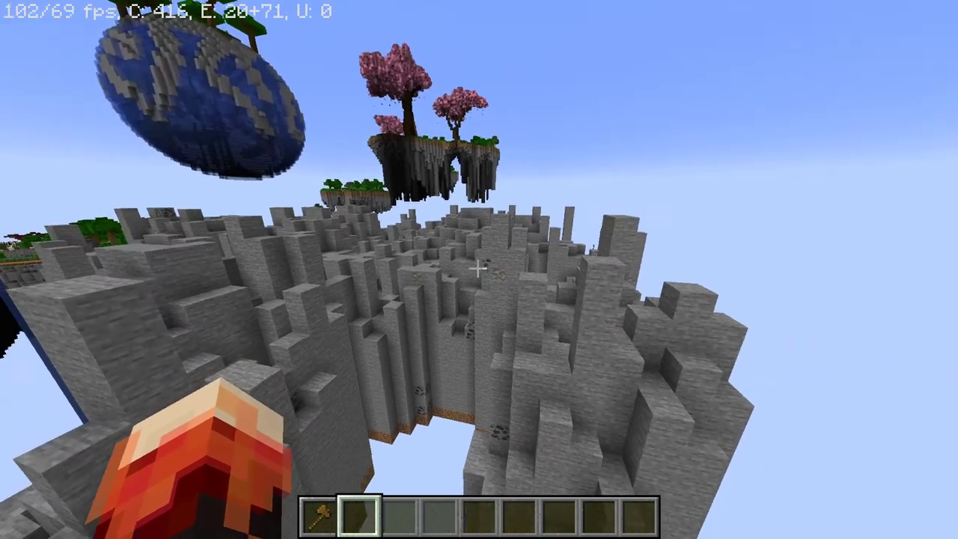
Fly over the jagged stone columns to examine how the coal and copper ores are distributed
key("w")
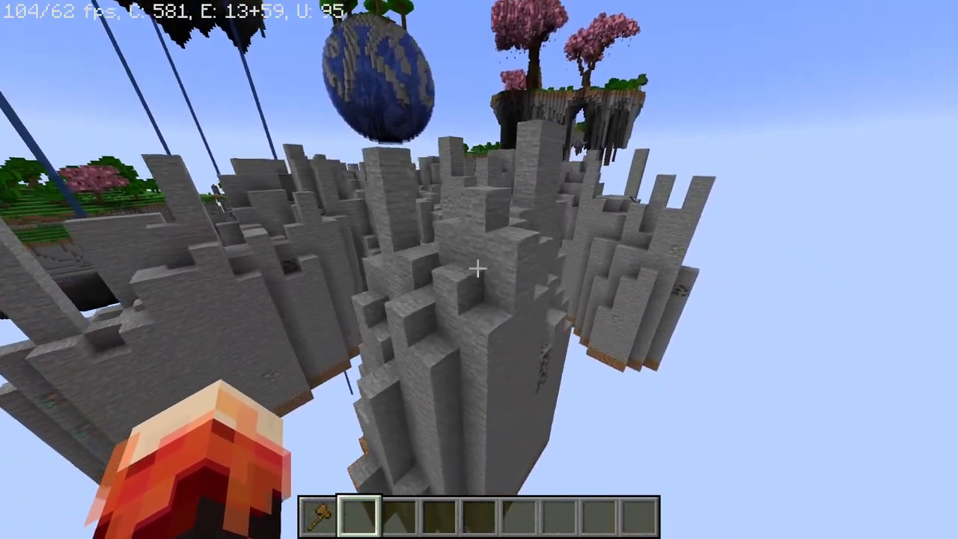
key("space")
key("w")
key("space")
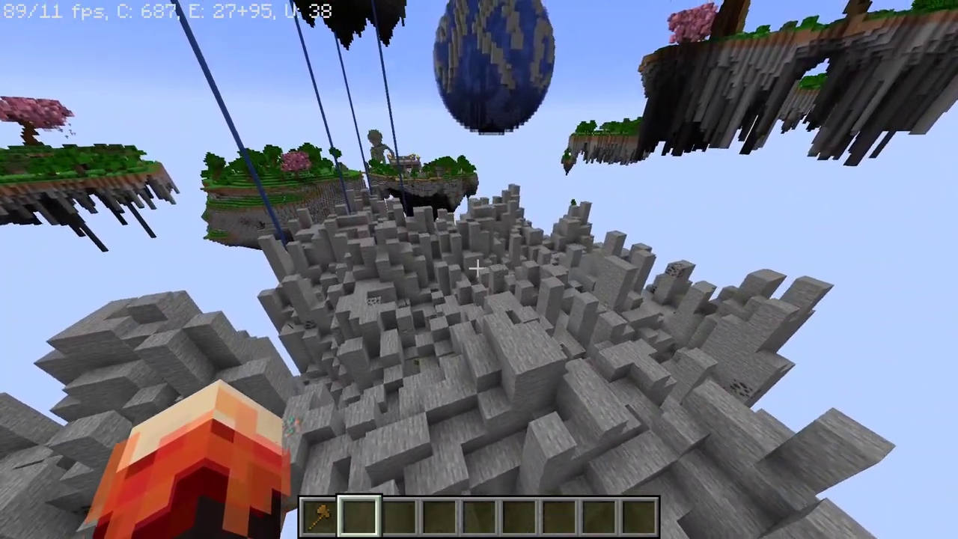
key("w")
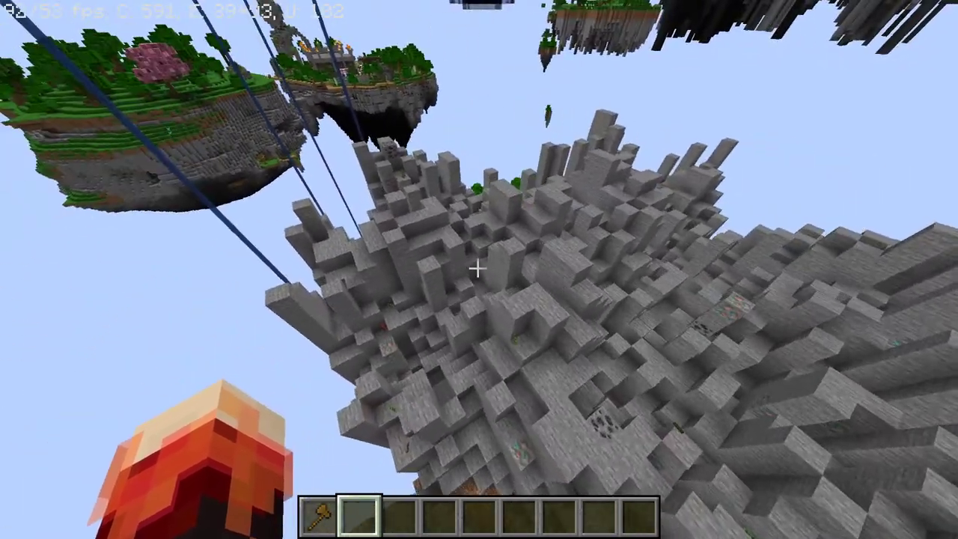
key("w")
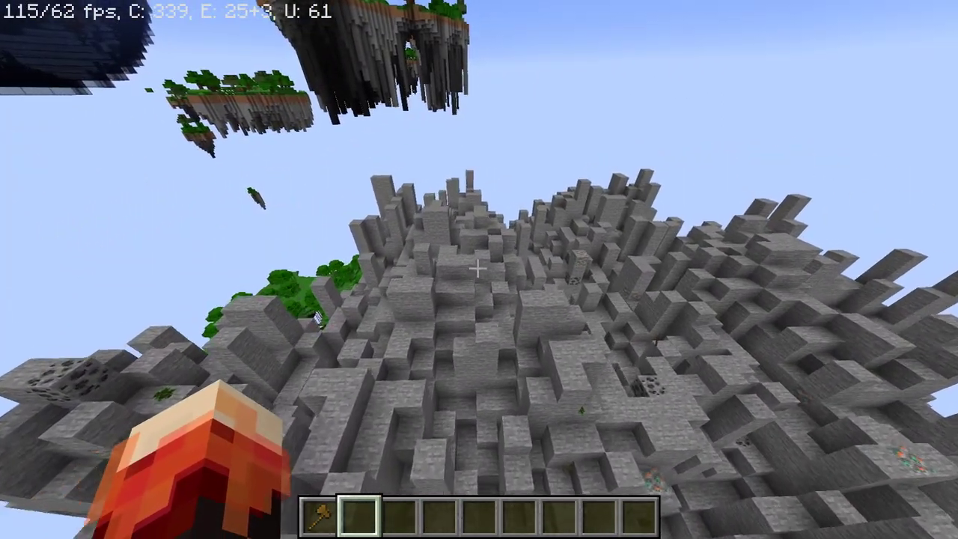
key("w")
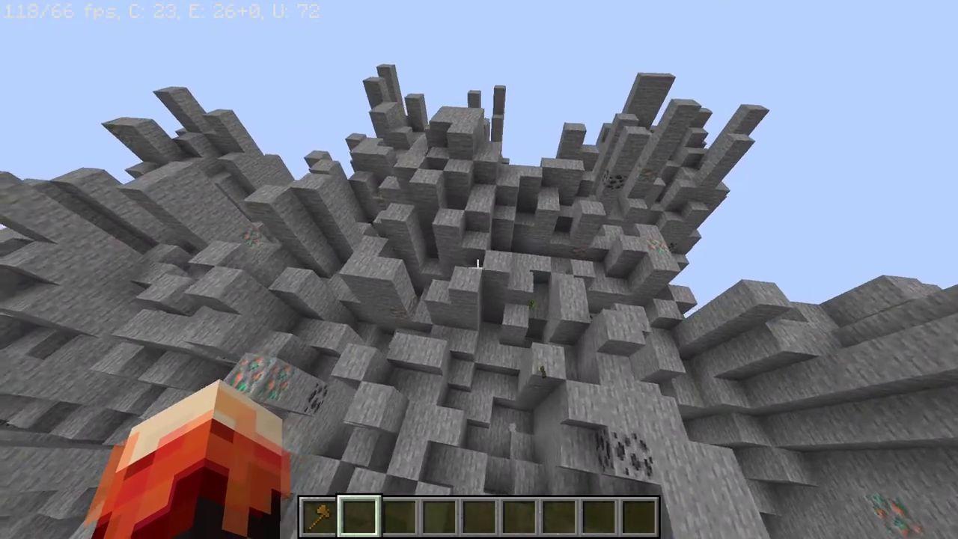
key("slash")
type("/undo")
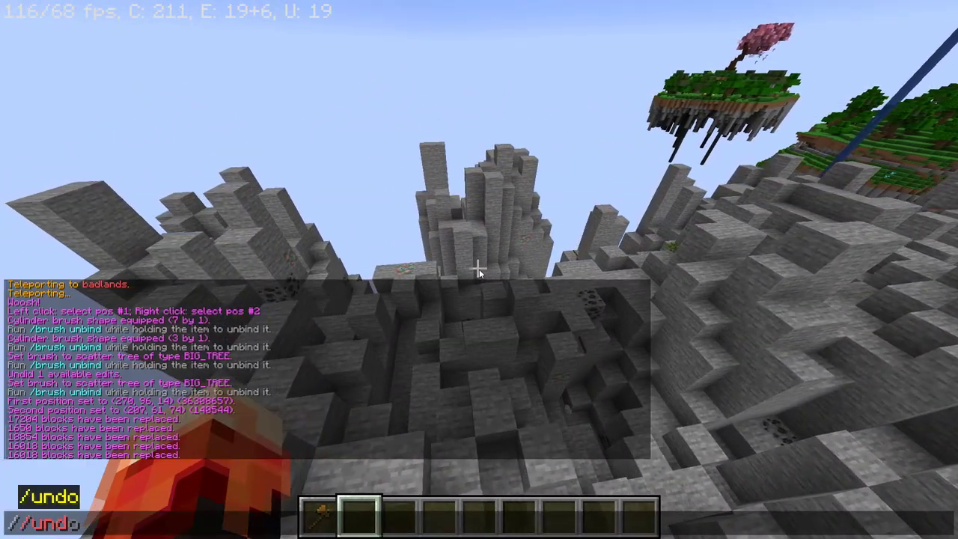
key("Return")
Fly over the stone island and down through its gap to a spot just beneath the dirt base
key("w")
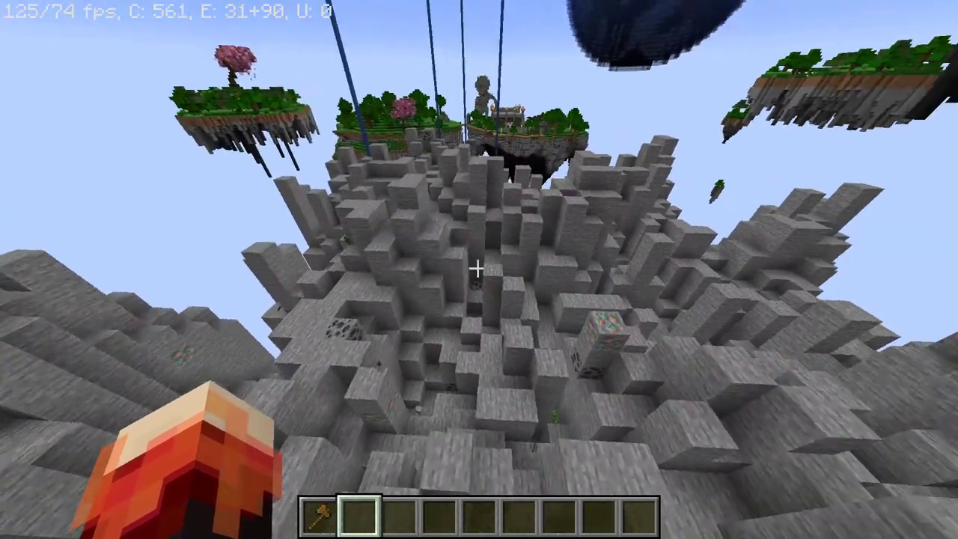
key("s")
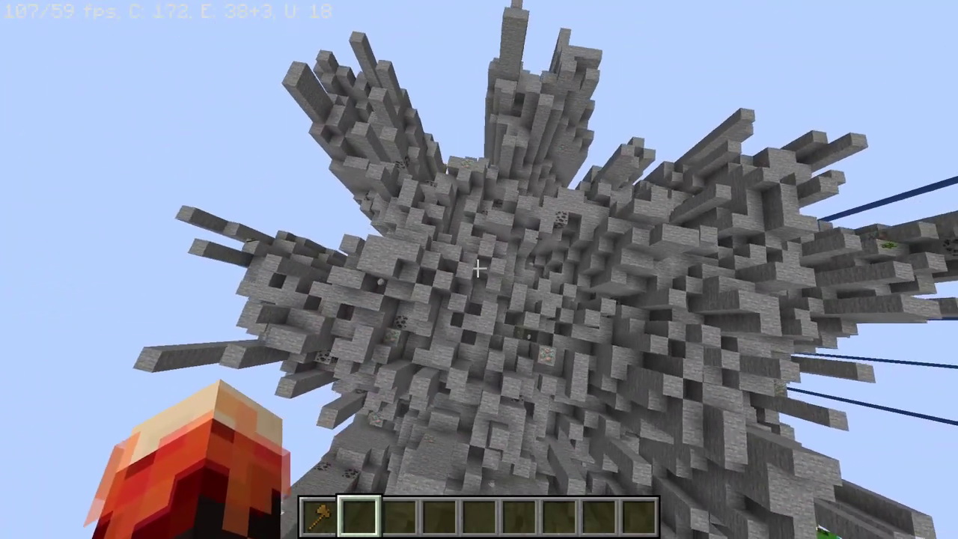
key("w")
key("w")
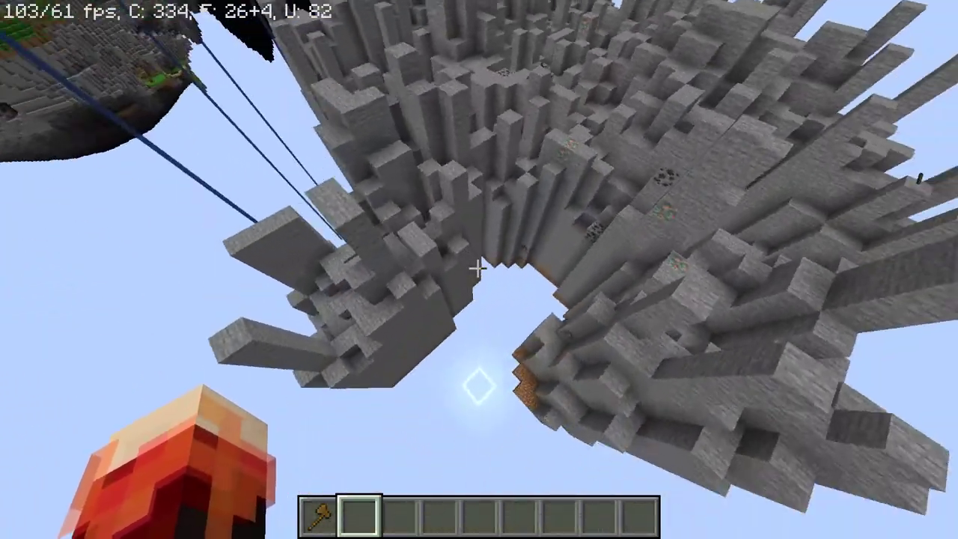
key("w")
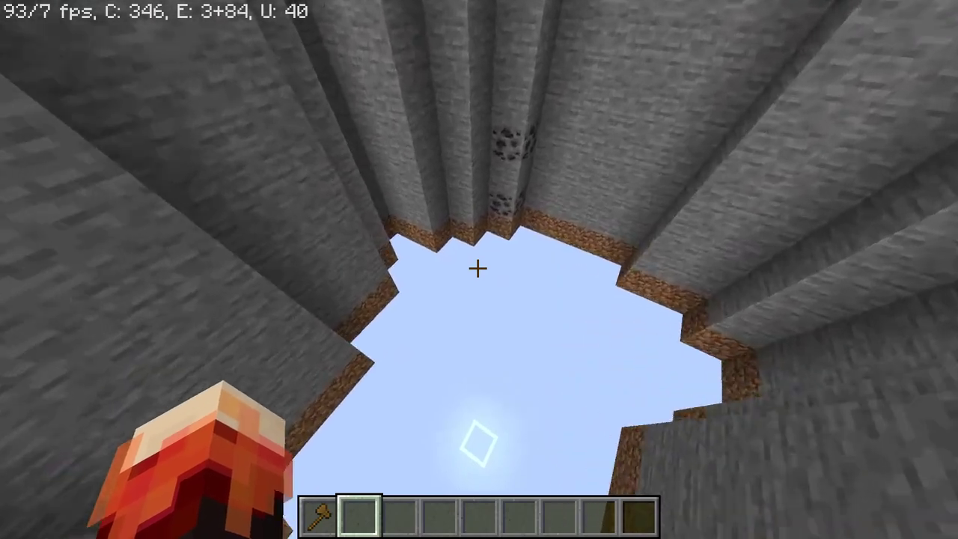
key("w")
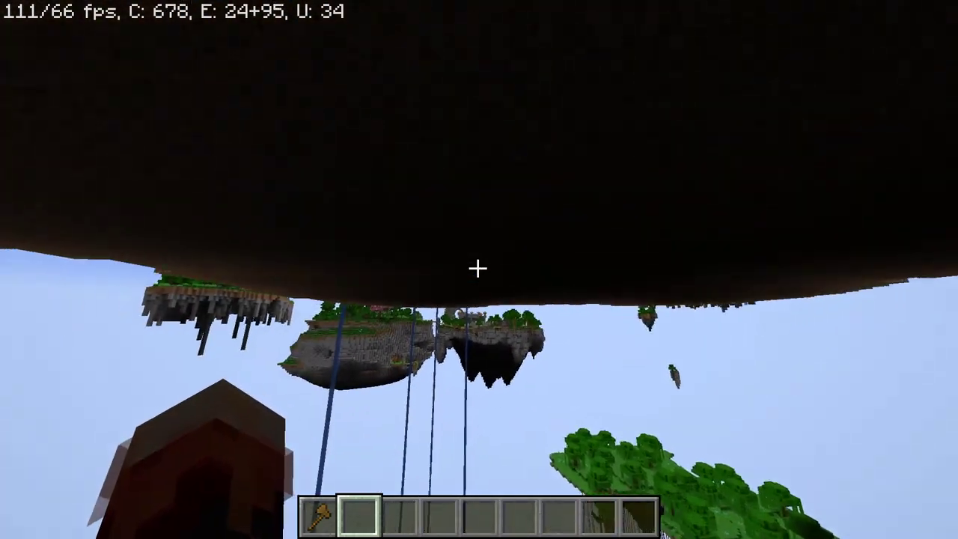
key("space")
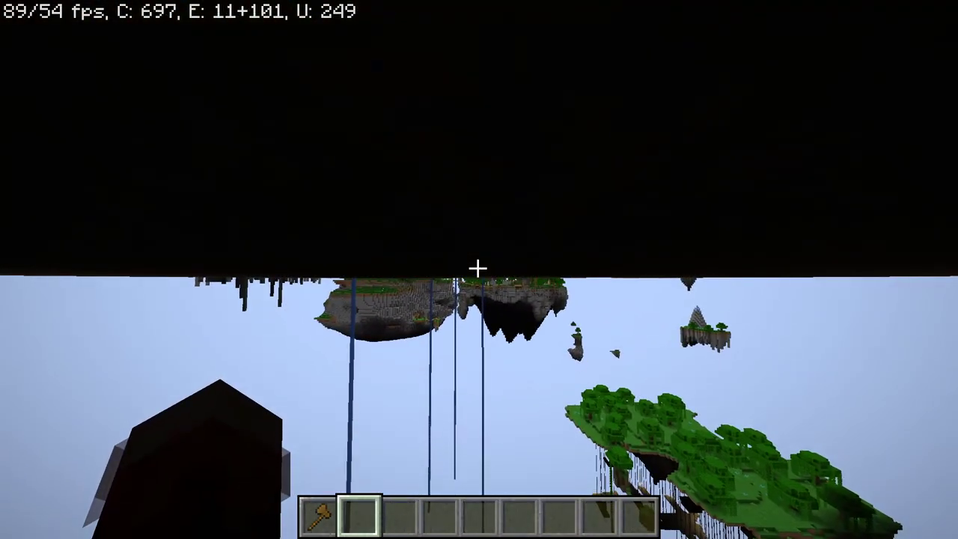
Copy the selected island from beneath with "//copy", and remove it from the world with "//cut"
key("slash")
type("/copy")
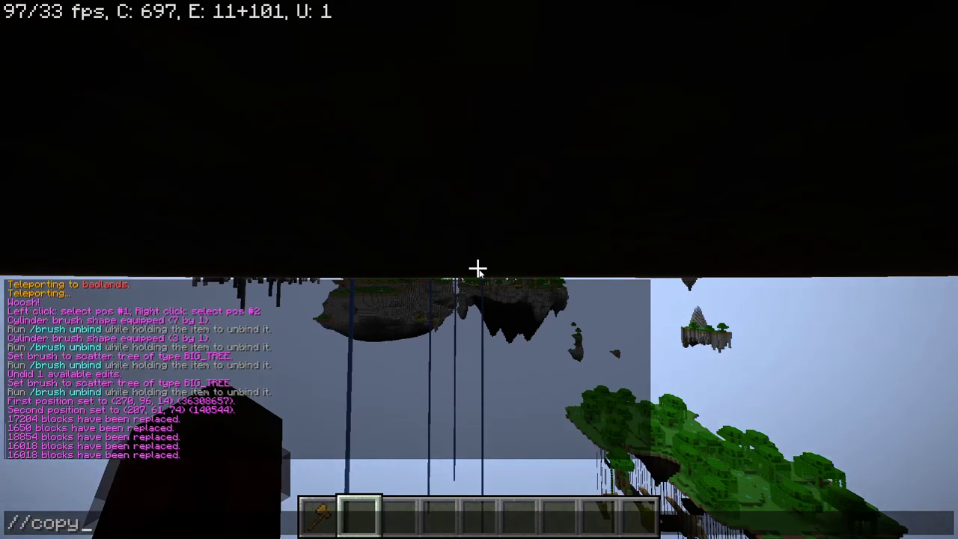
key("Return")
key("slash")
type("/cut")
key("Return")
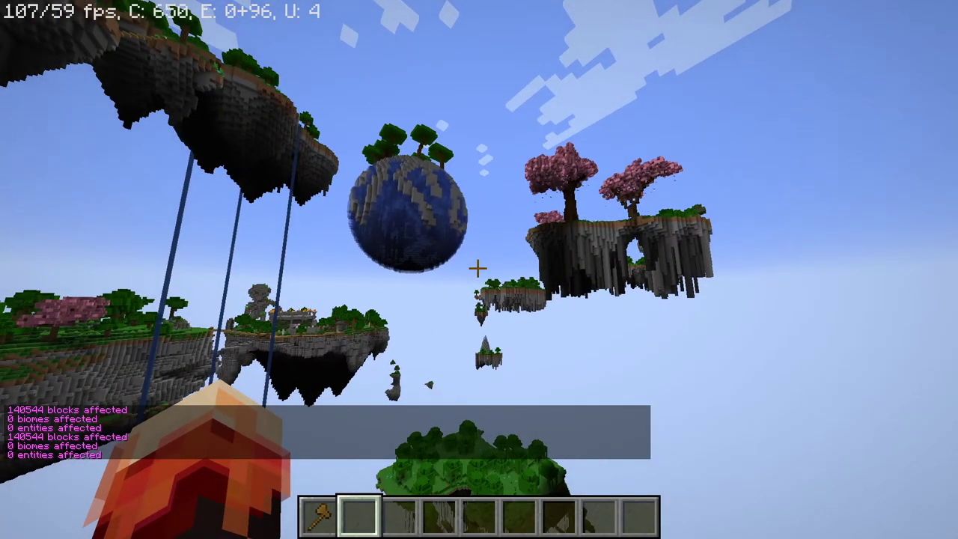
Rotate the island in the clipboard using "//rotate 0 180 0"
key("slash")
type("/rotate 0 180 0")
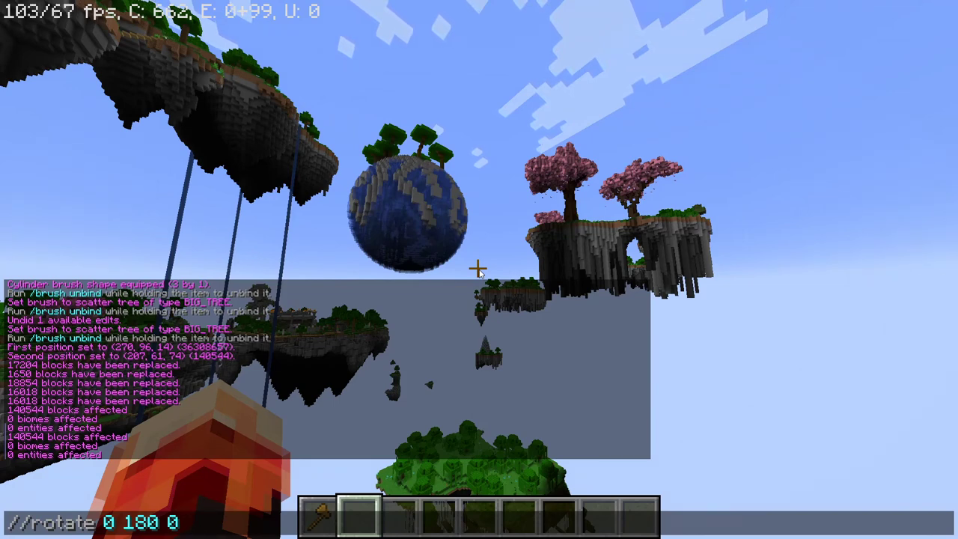
key("Return")
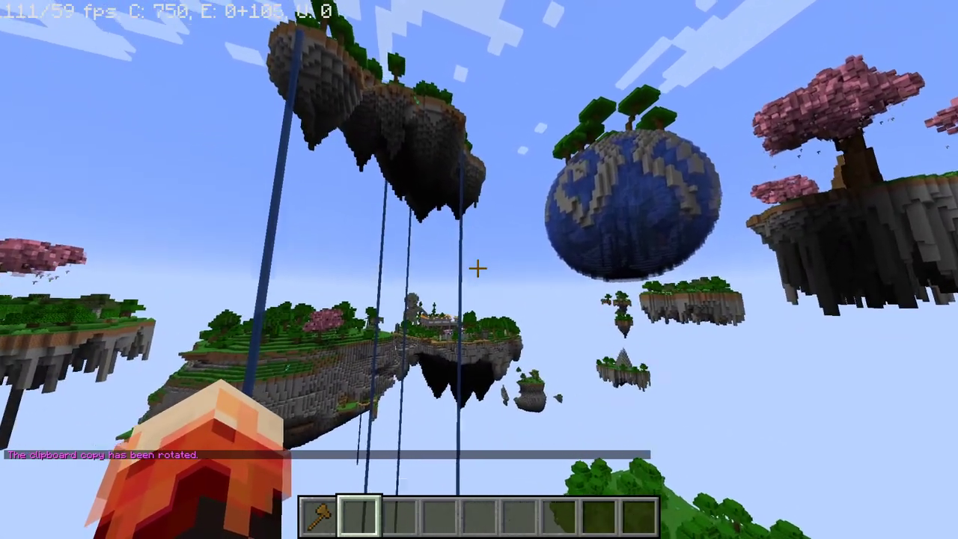
Try pasting the rotated island without air using "//paste -a", inspect it from above, and undo the paste
key("slash")
type("/paste -a")
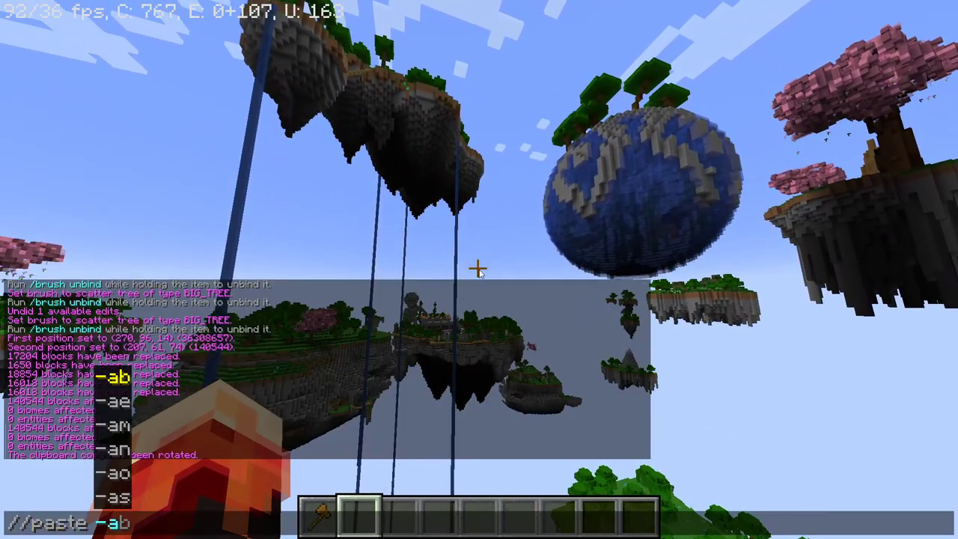
key("Return")
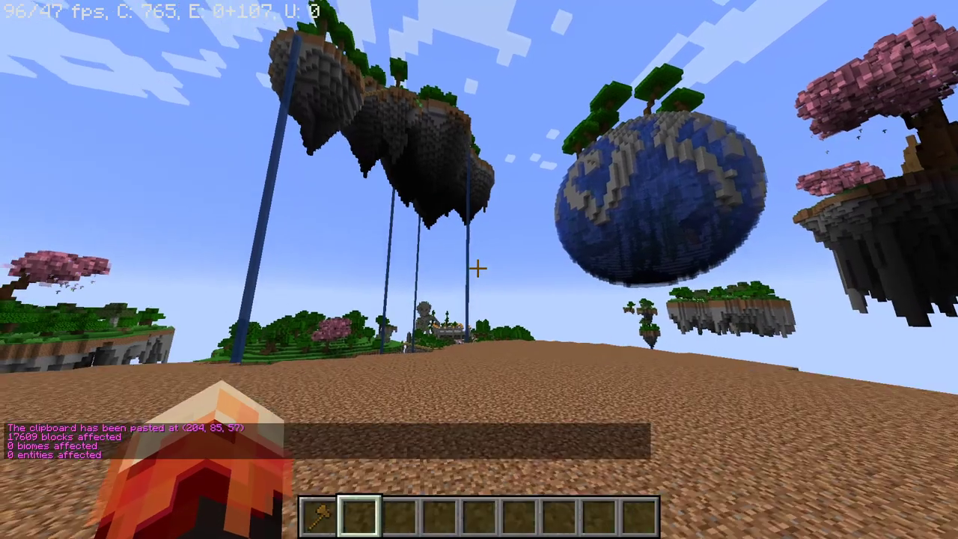
key("space")
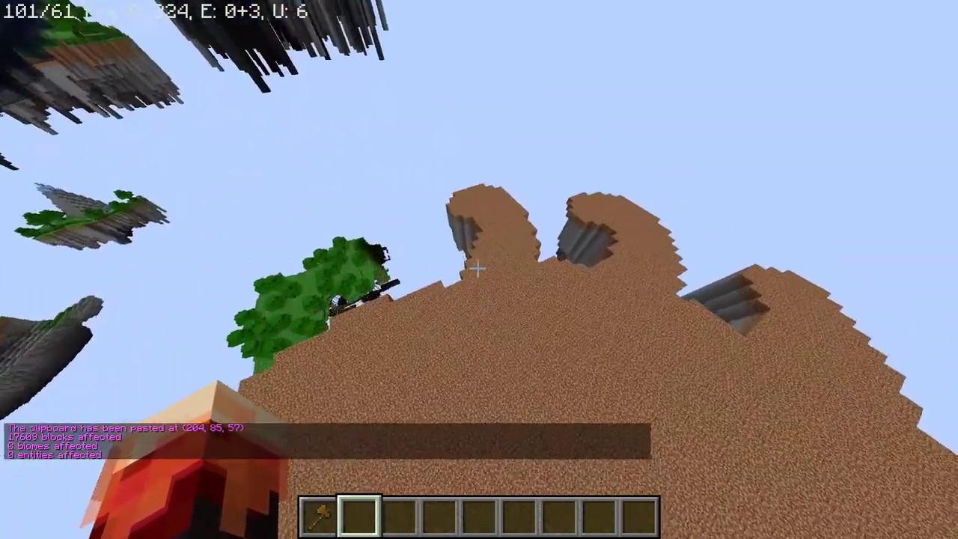
key("w")
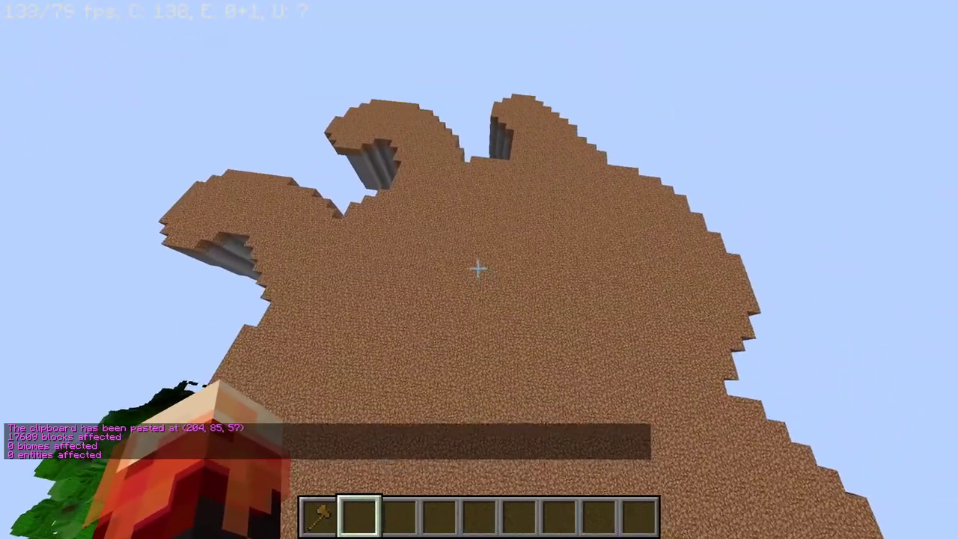
type("/undo")
key("Return")
Rotate the clipboard island again using "//rotate 180 0 0"
type("//rot")
key("BackSpace")
type("rotate 180 0")
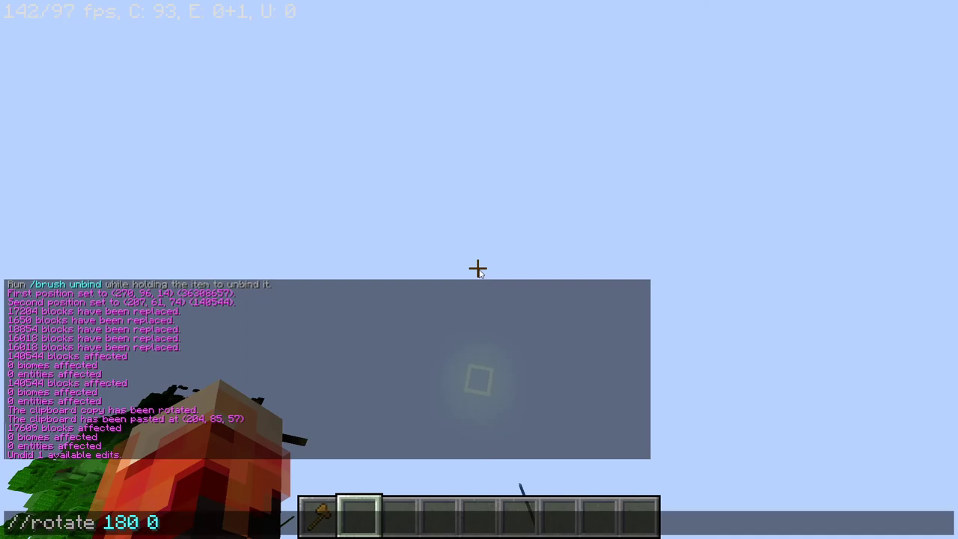
type(" 0")
key("Return")
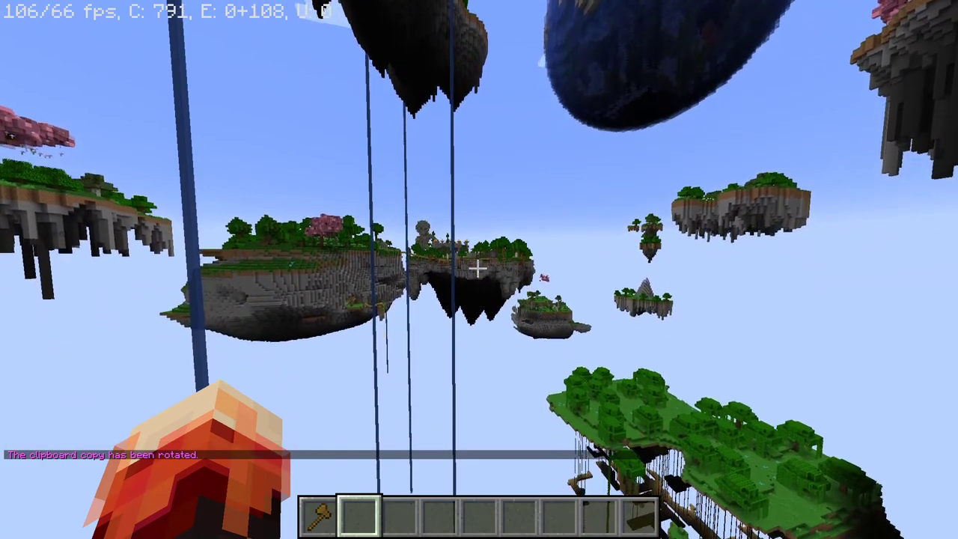
Paste the rotated island from the clipboard with its dirt layer on top, and equip the wooden axe
key("slash")
type("/paste")
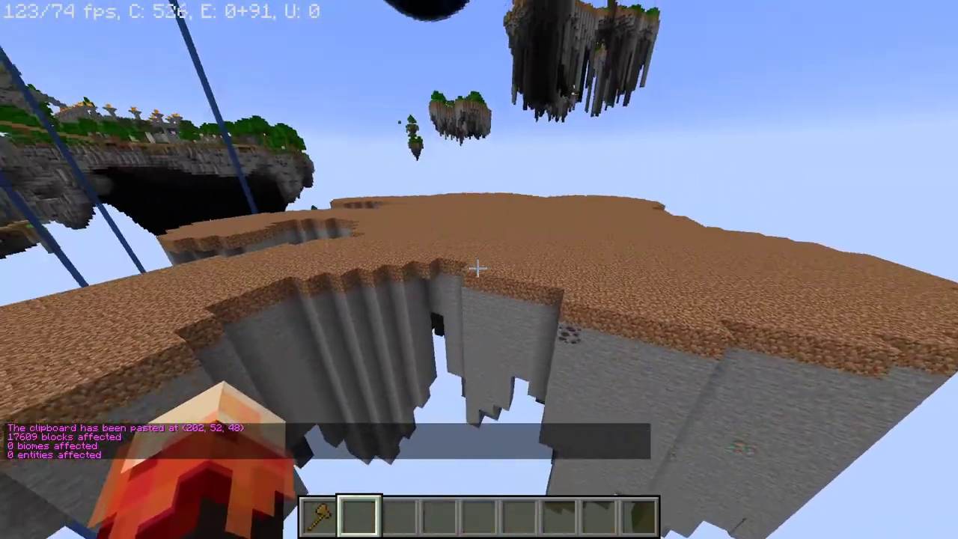
key("1")
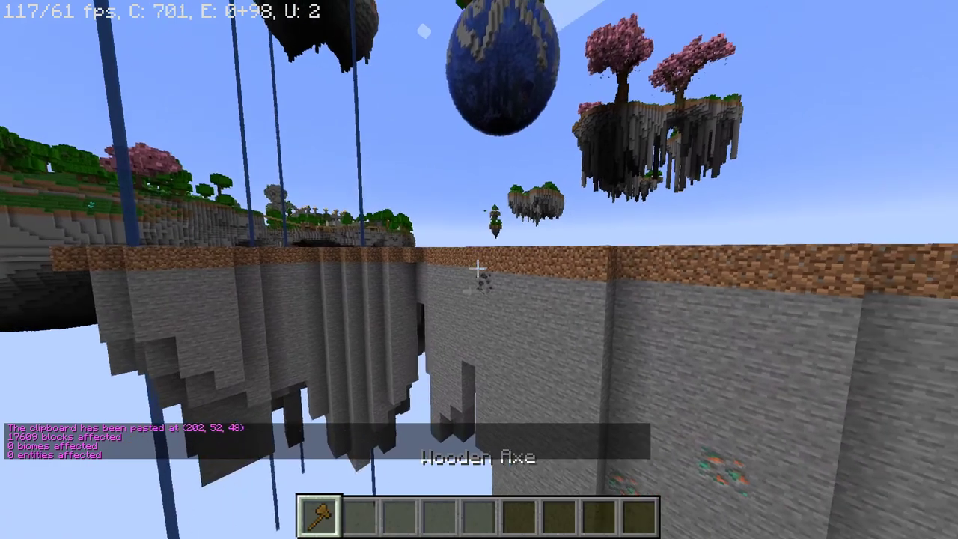
Limit WorldEdit edits to stone by setting the global mask with "//gmask stone"
key("slash")
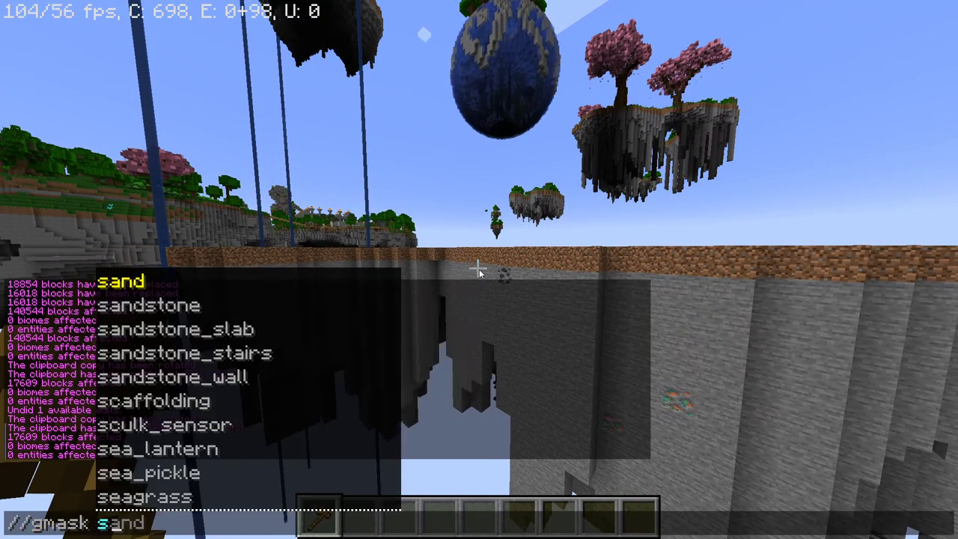
type("/gmask stone")
key("Return")
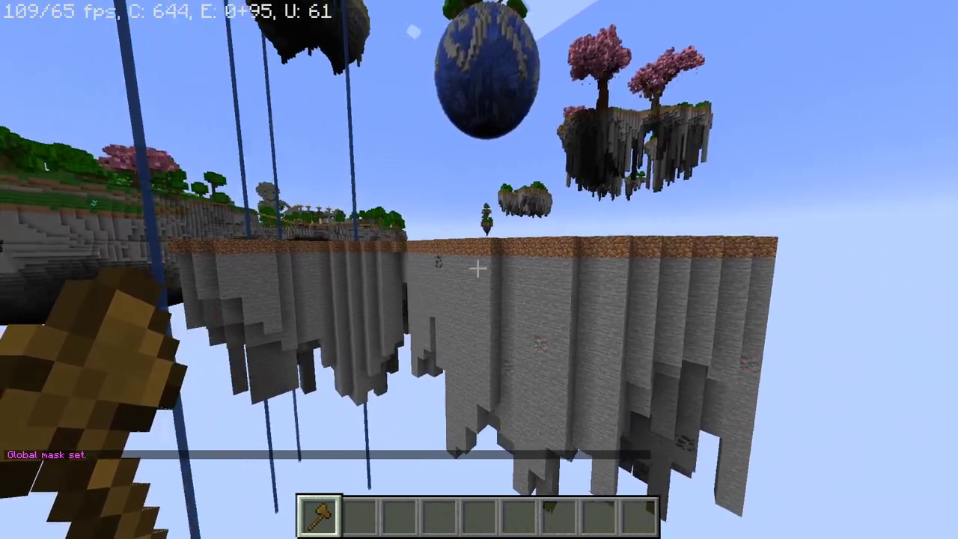
Bind a dirt cylinder brush with radius 11 and height 1 to the wooden axe using "//brush cyl dirt"
key("w")
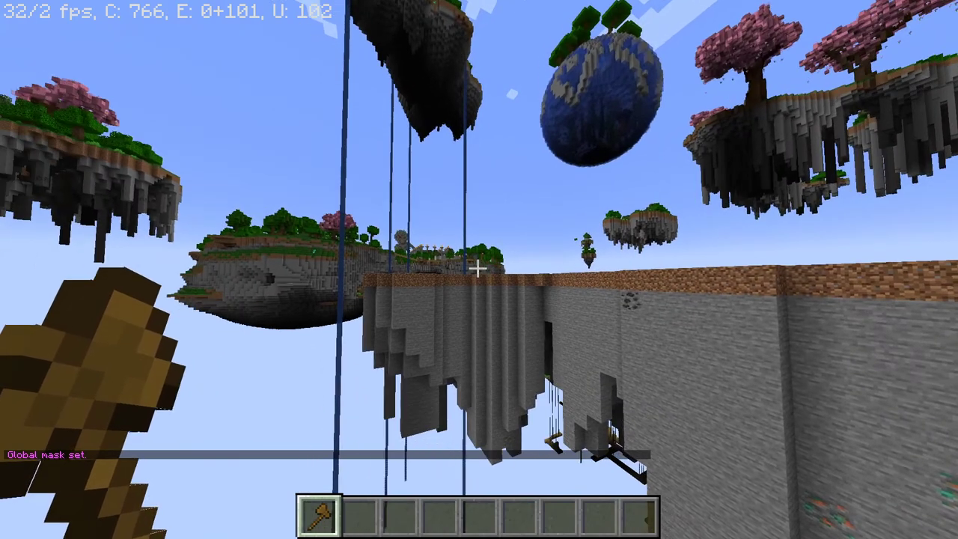
key("a")
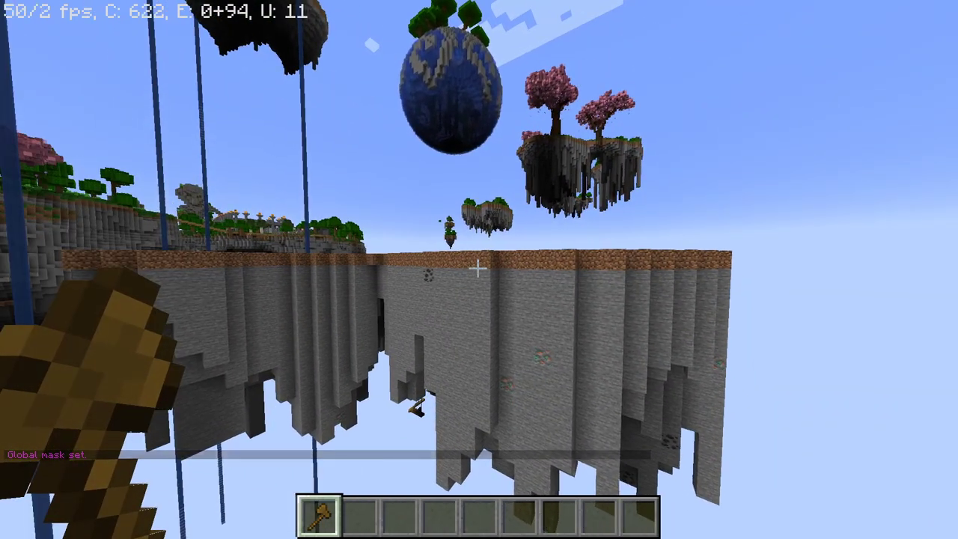
type("//brush cyl ")
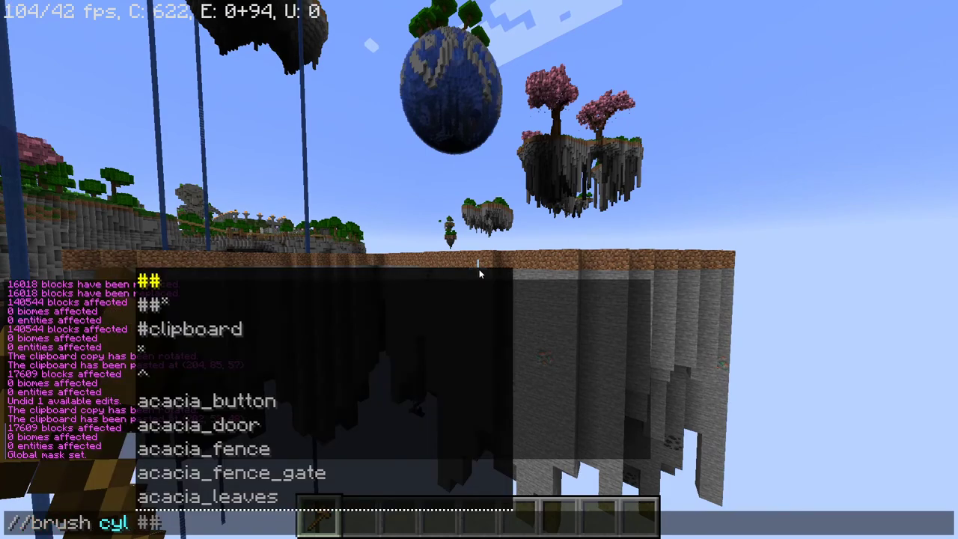
type("dirt 1 1")
key("Return")
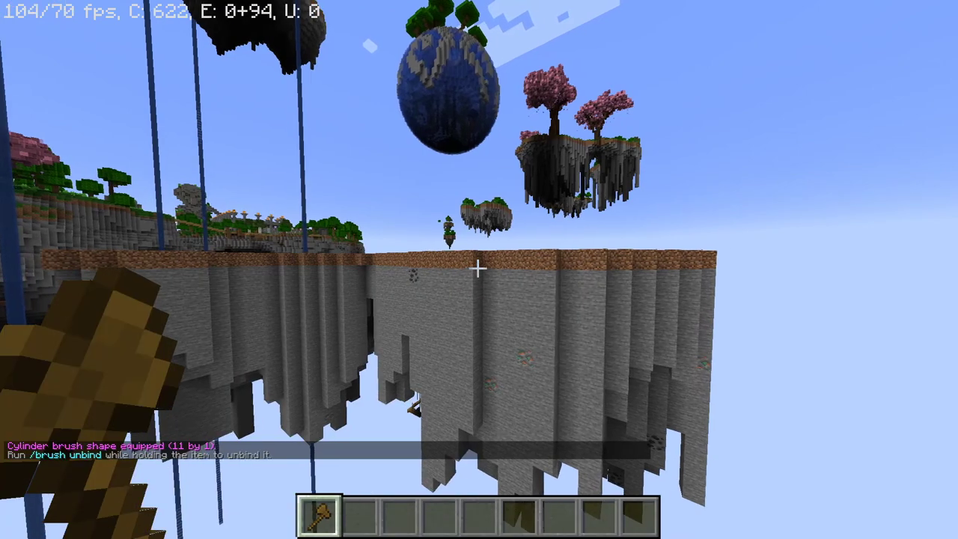
Brush dirt onto the stone just below the dirt rim around the island's sides to thicken the dirt layer
key("w")
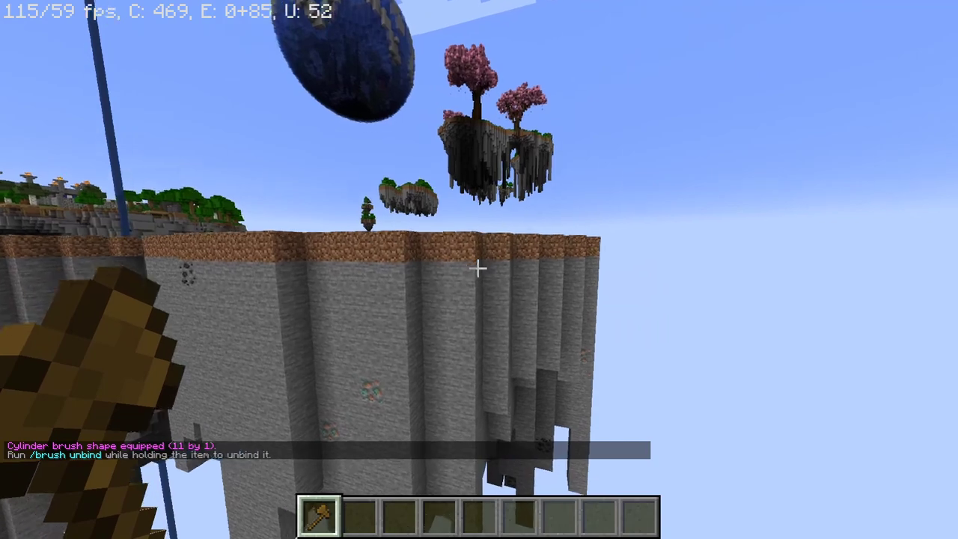
key("w")
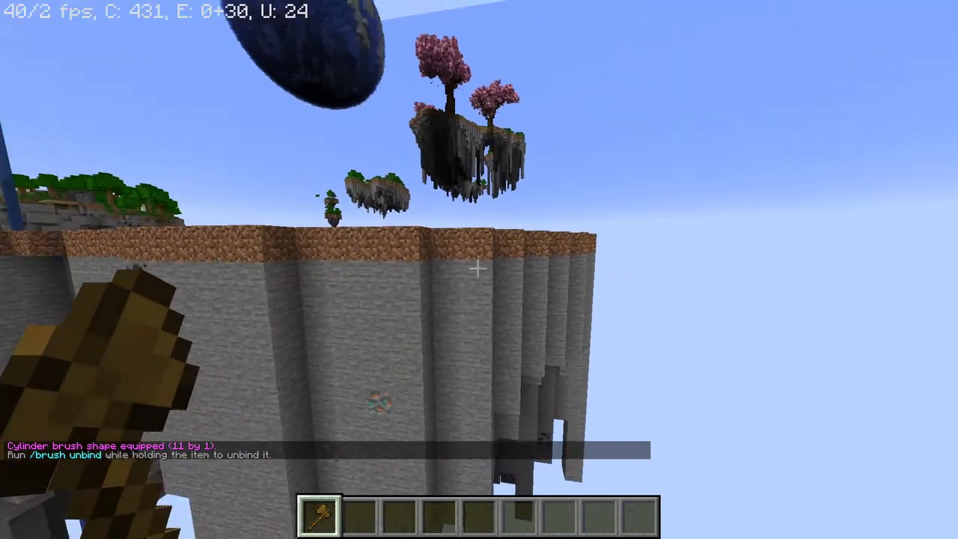
key("c")
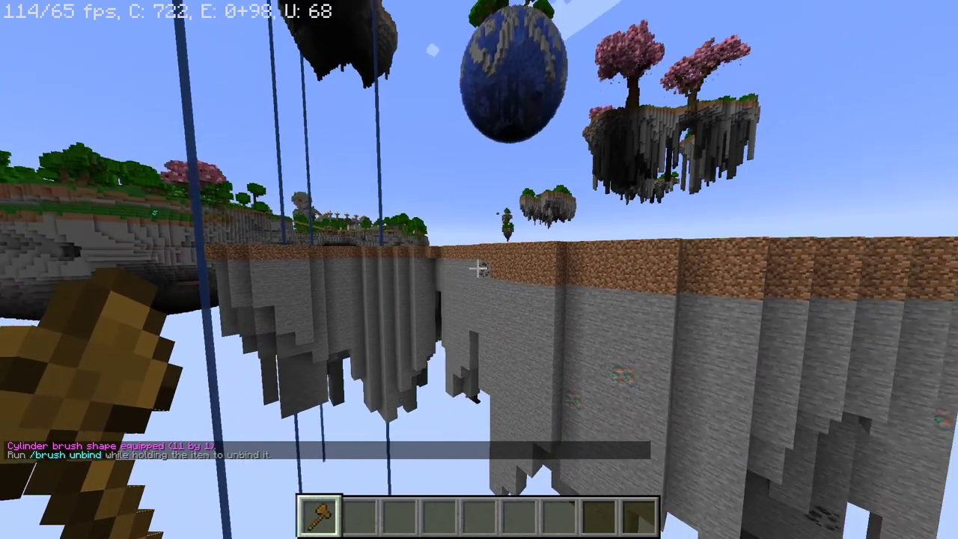
right_click(477, 268)
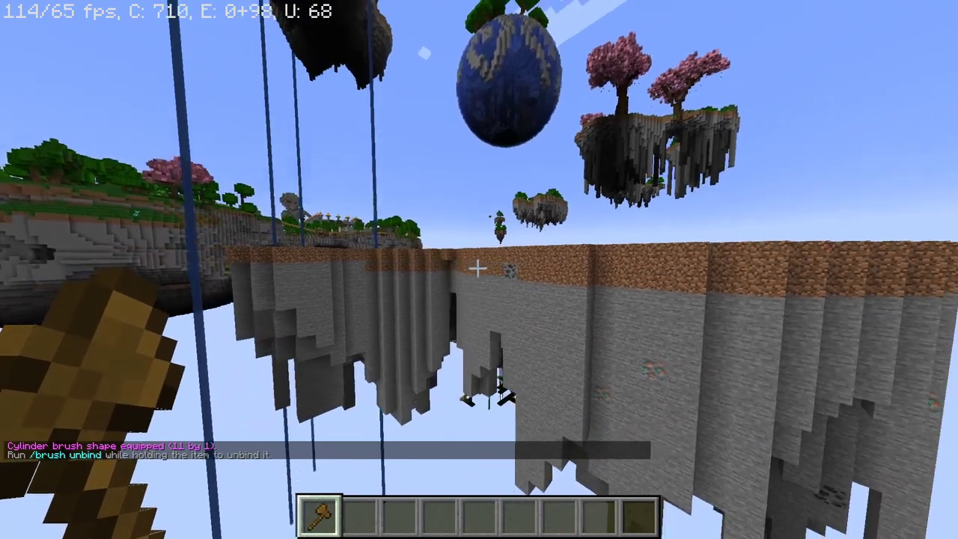
right_click(477, 268)
right_click(477, 267)
key("a")
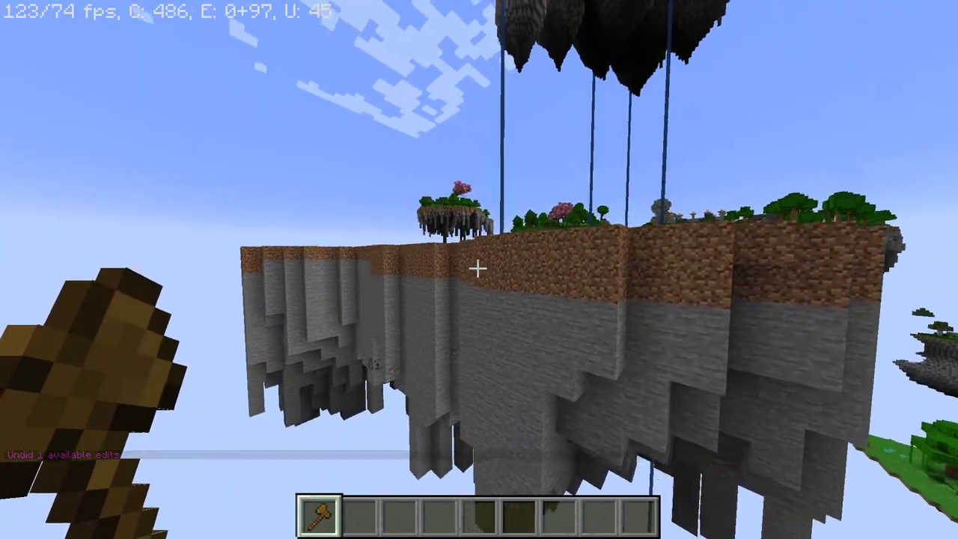
Pick stone and dirt from the island's side into the empty hotbar slots beside the wooden axe
scroll(478, 268, "down", 1)
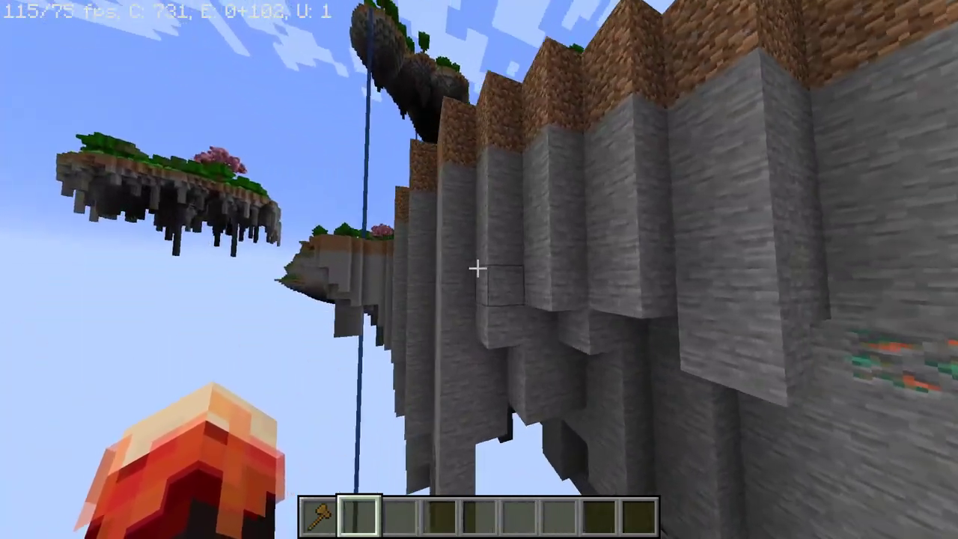
middle_click(477, 268)
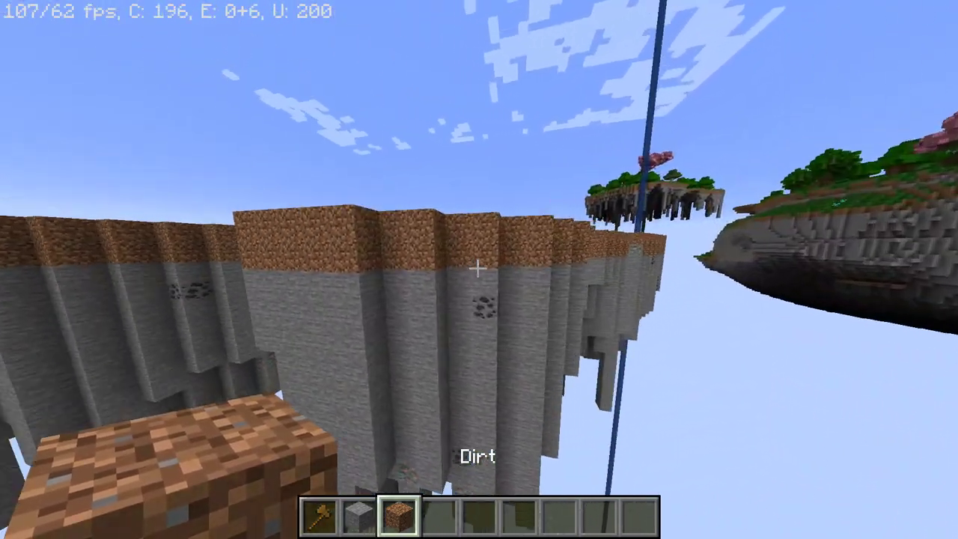
key("w")
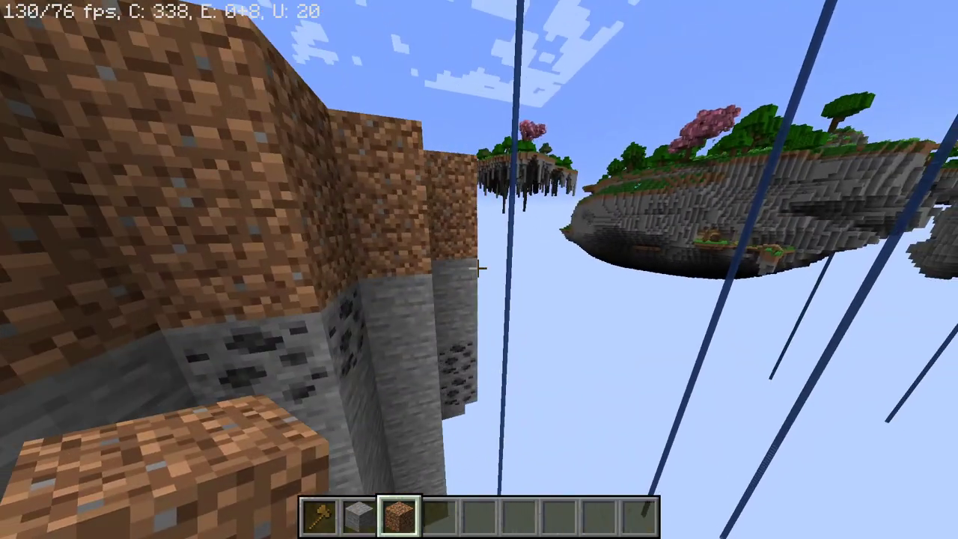
Select the dirt block and place a single one on the island's flat dirt top
scroll(477, 268, "up", 1)
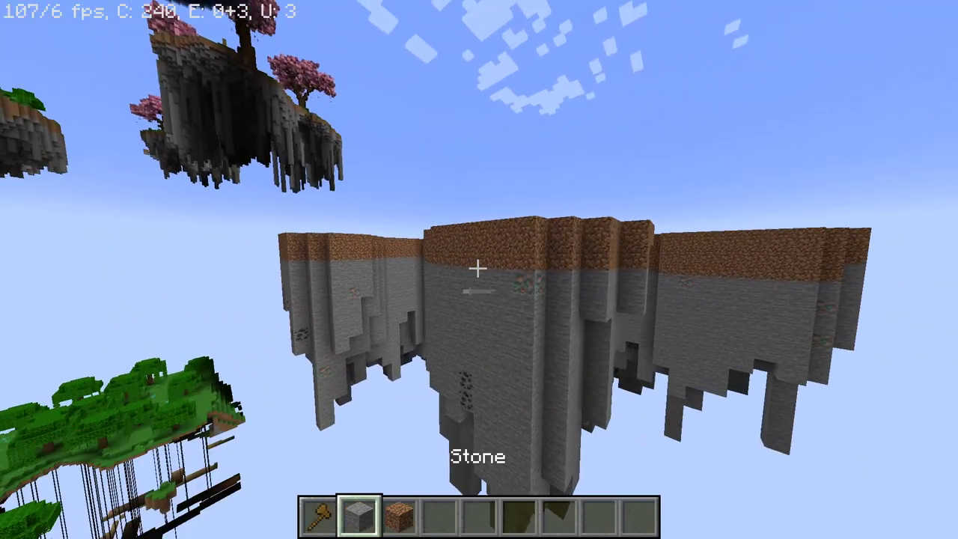
scroll(477, 268, "down", 2)
scroll(477, 268, "down", 1)
scroll(478, 268, "up", 2)
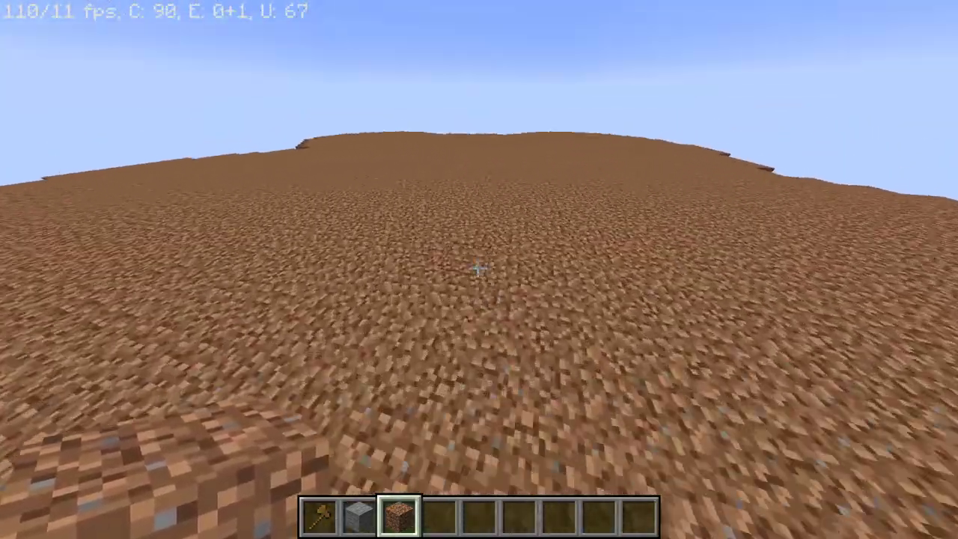
right_click(478, 268)
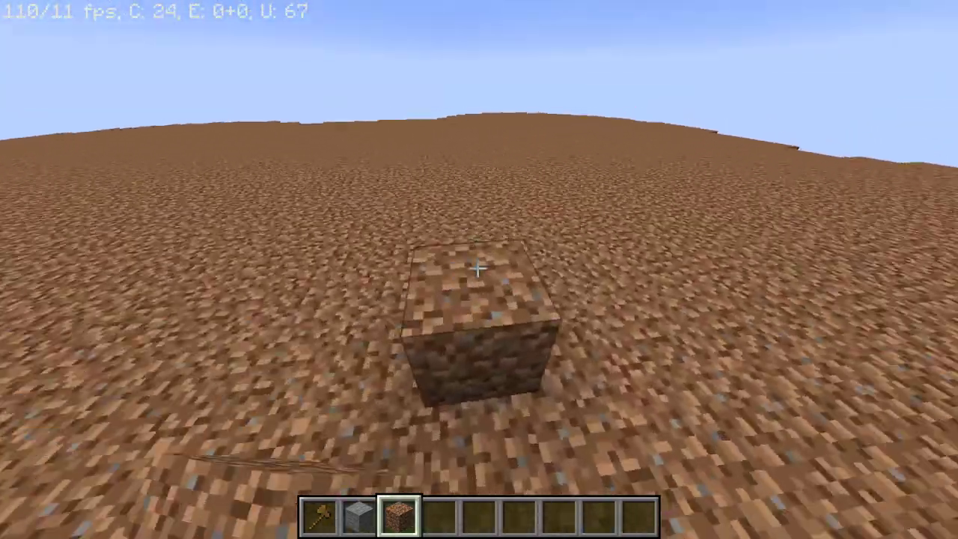
Disable the global mask, bind a radius 2, height 1 dirt cylinder brush to the wooden axe, and stamp raised dirt on the island's top
scroll(477, 267, "down", 1)
scroll(478, 268, "up", 3)
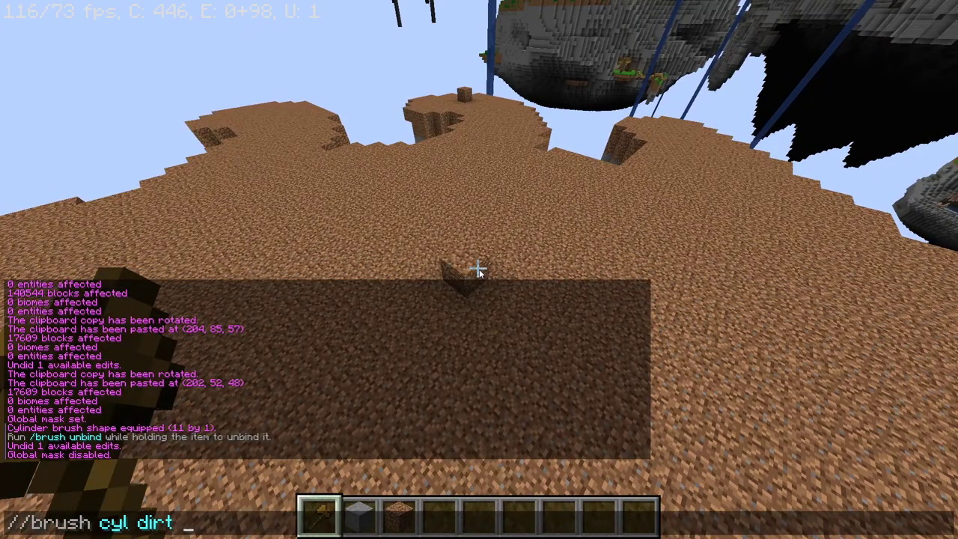
right_click(478, 268)
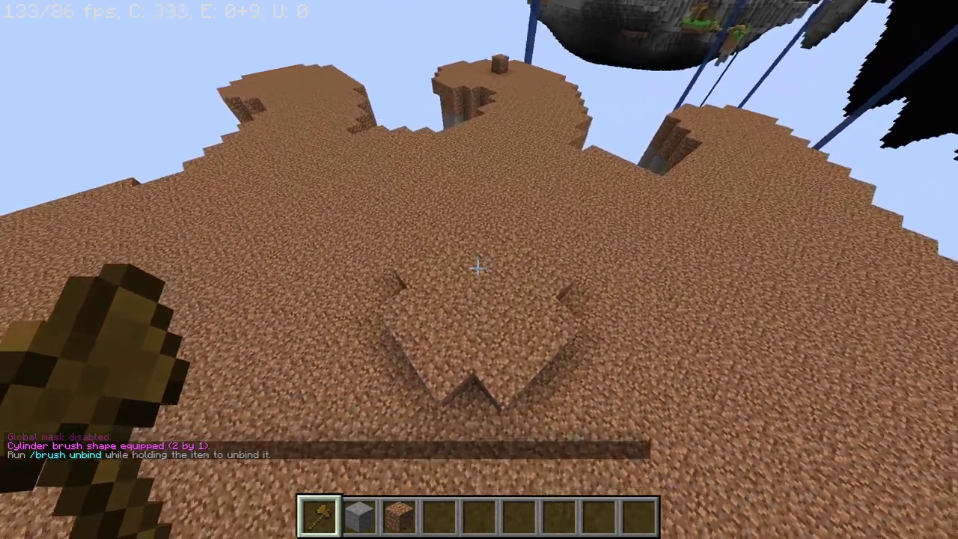
key("w")
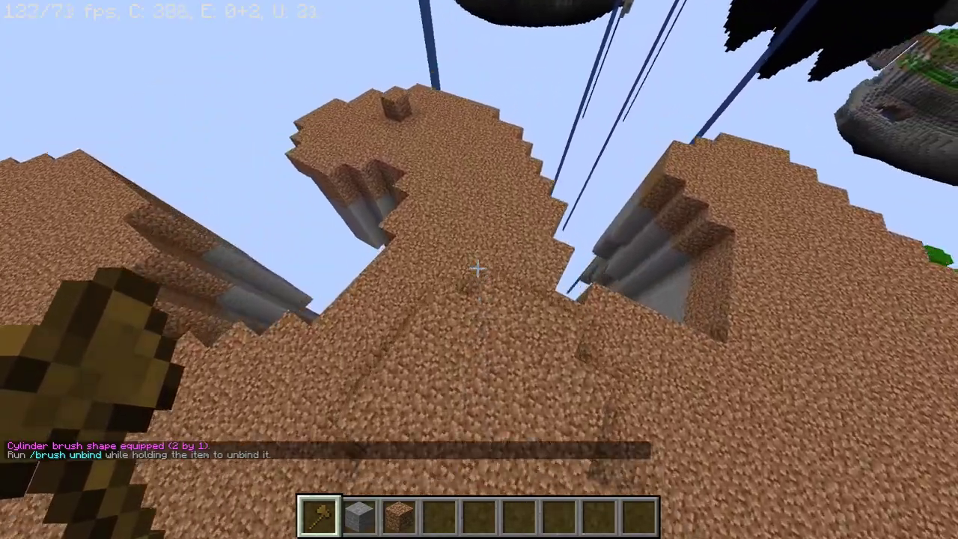